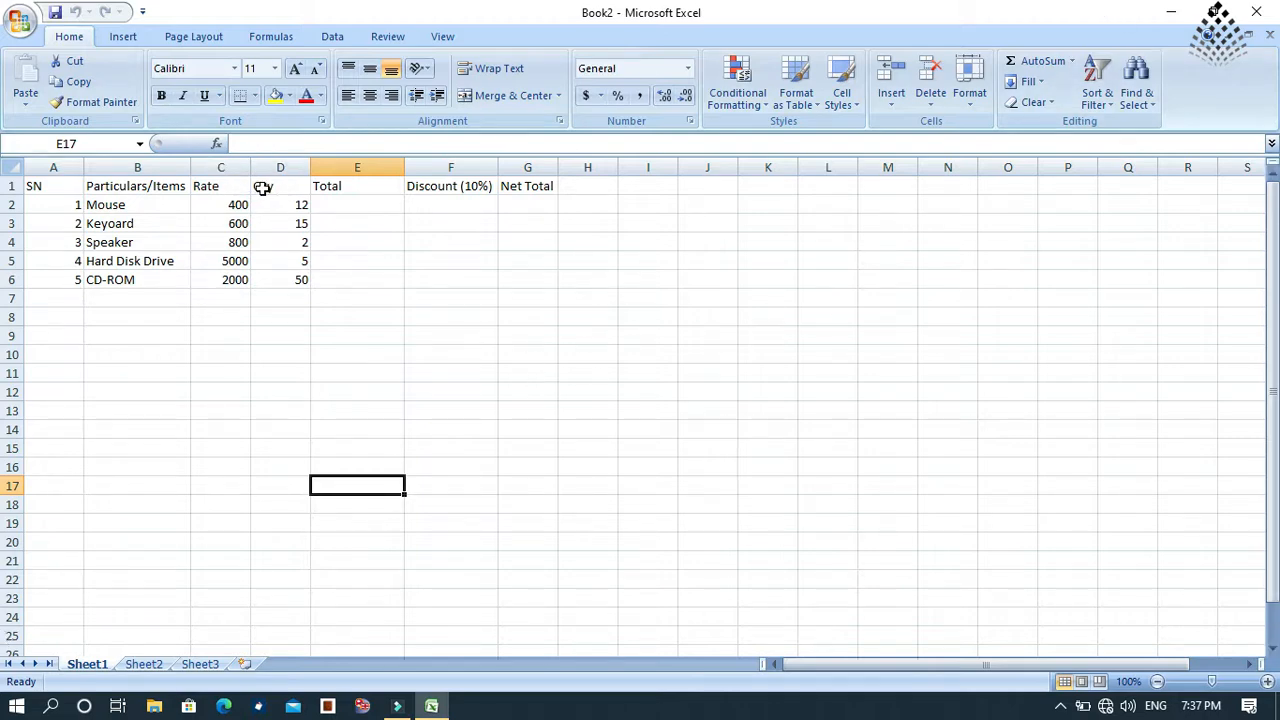
# - Examine the item table and its Rate, Qty, Total, Discount (10%) and Net Total columns
pyautogui.moveTo(226, 185); pyautogui.dragTo(346, 185)
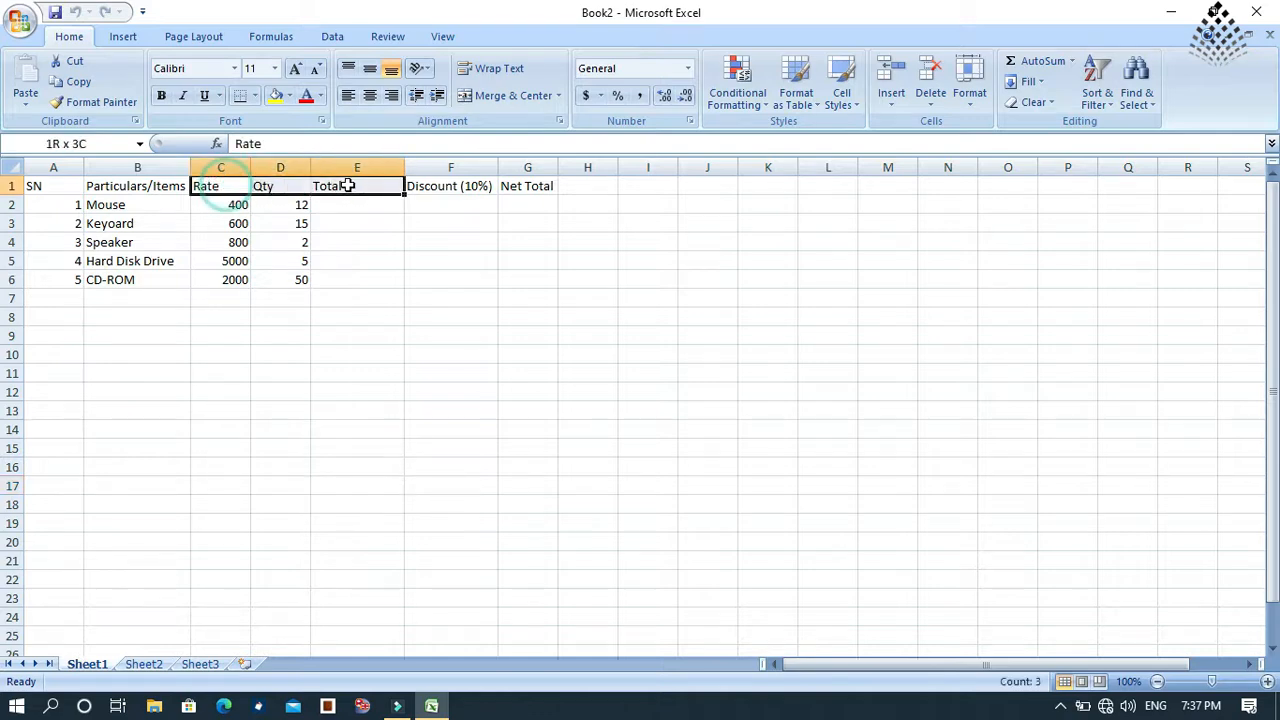
pyautogui.click(449, 272)
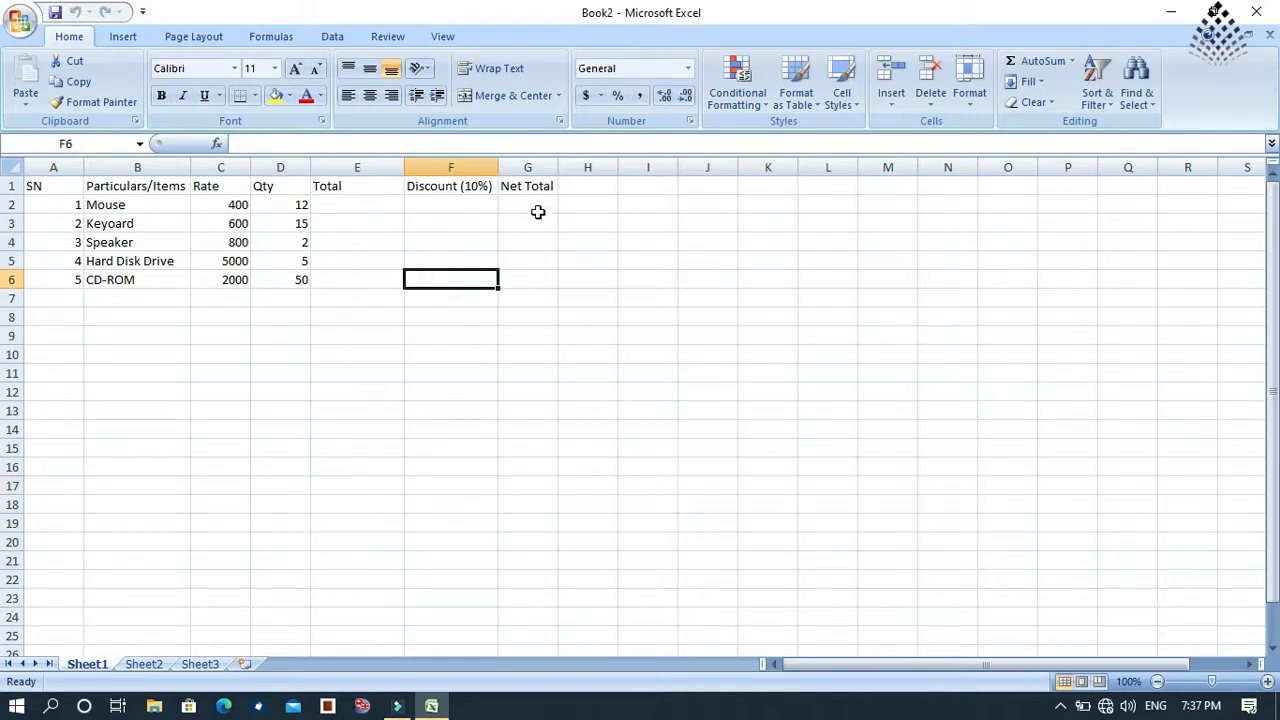
pyautogui.moveTo(543, 186); pyautogui.dragTo(512, 190)
pyautogui.click(490, 256)
pyautogui.click(451, 191)
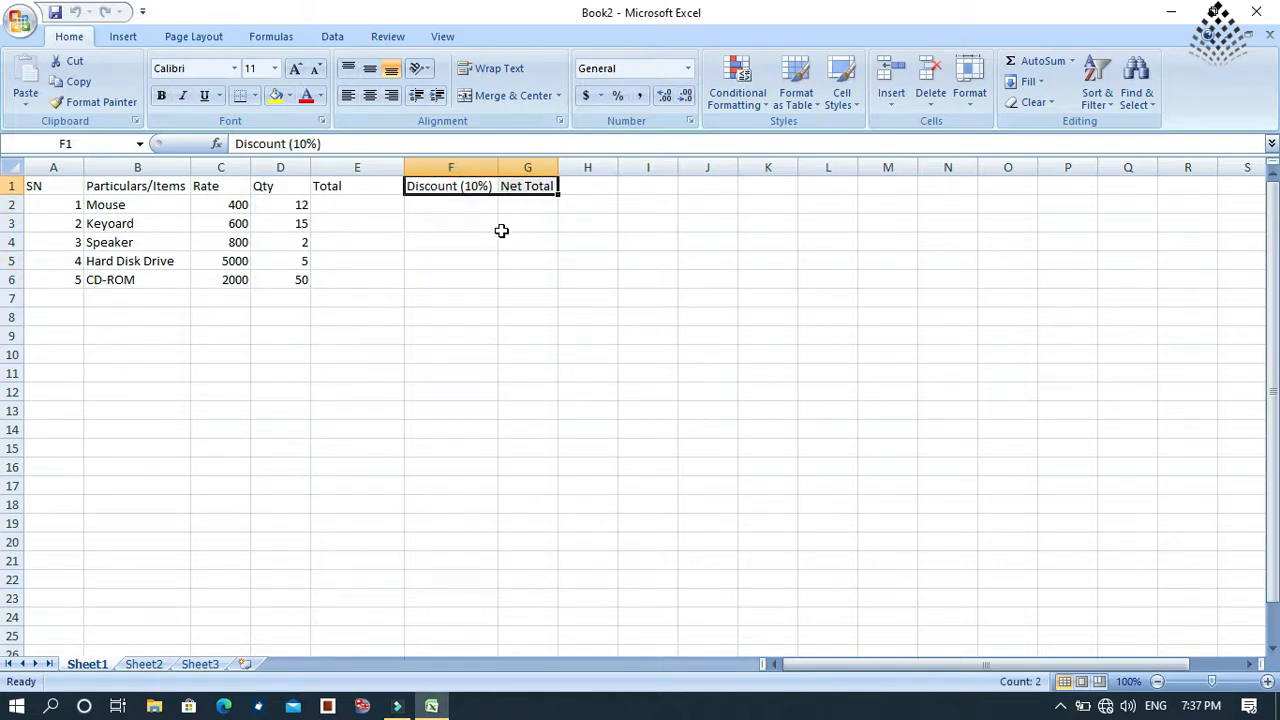
pyautogui.click(431, 315)
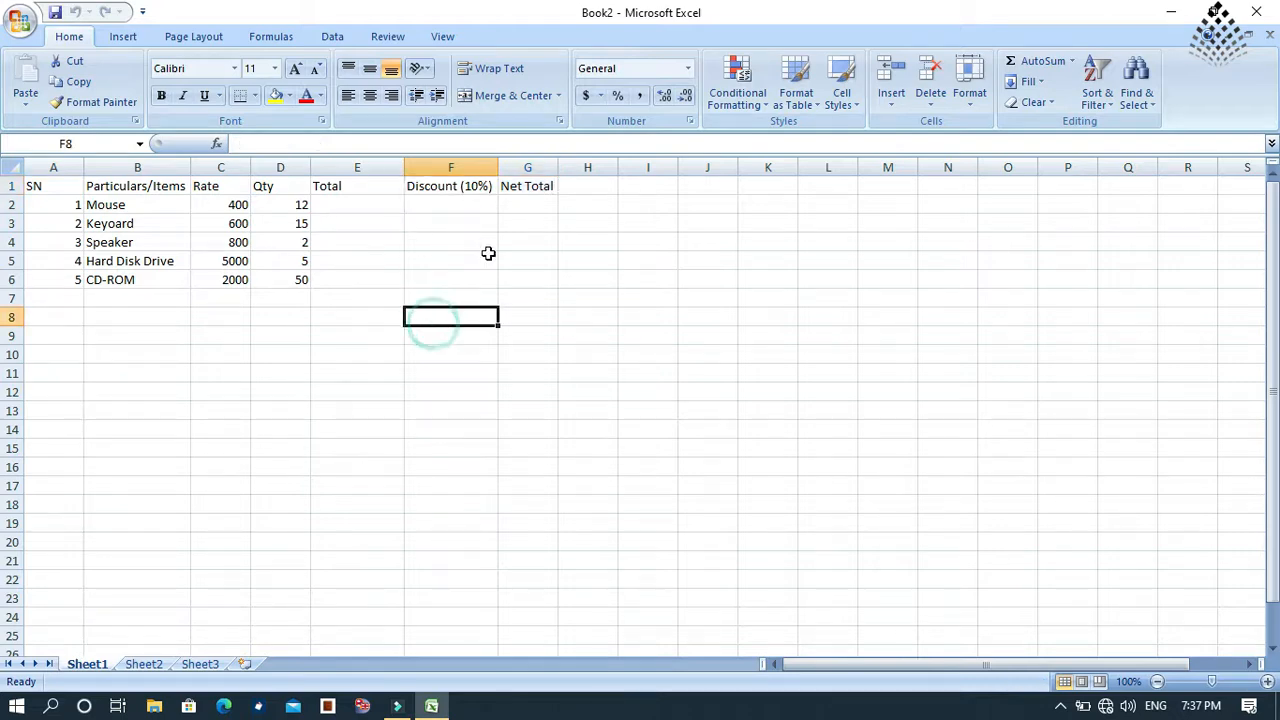
pyautogui.click(354, 357)
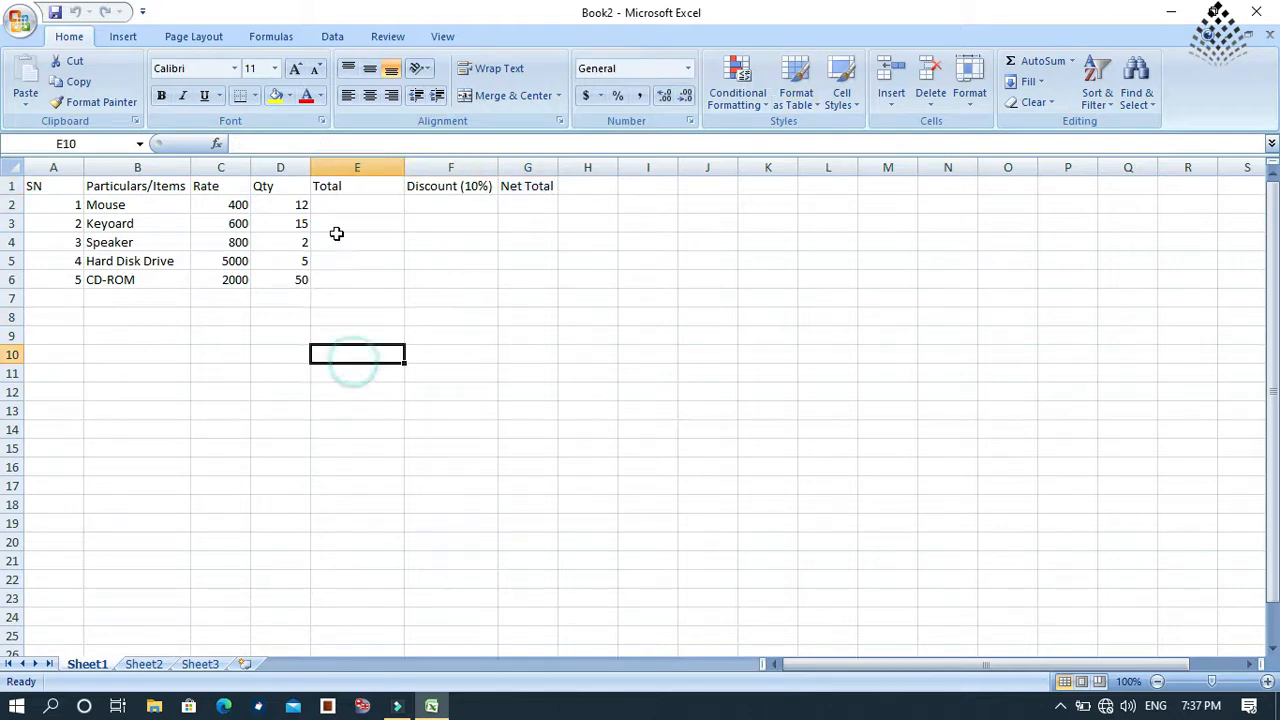
pyautogui.moveTo(648, 373); pyautogui.dragTo(34, 188)
pyautogui.click(300, 467)
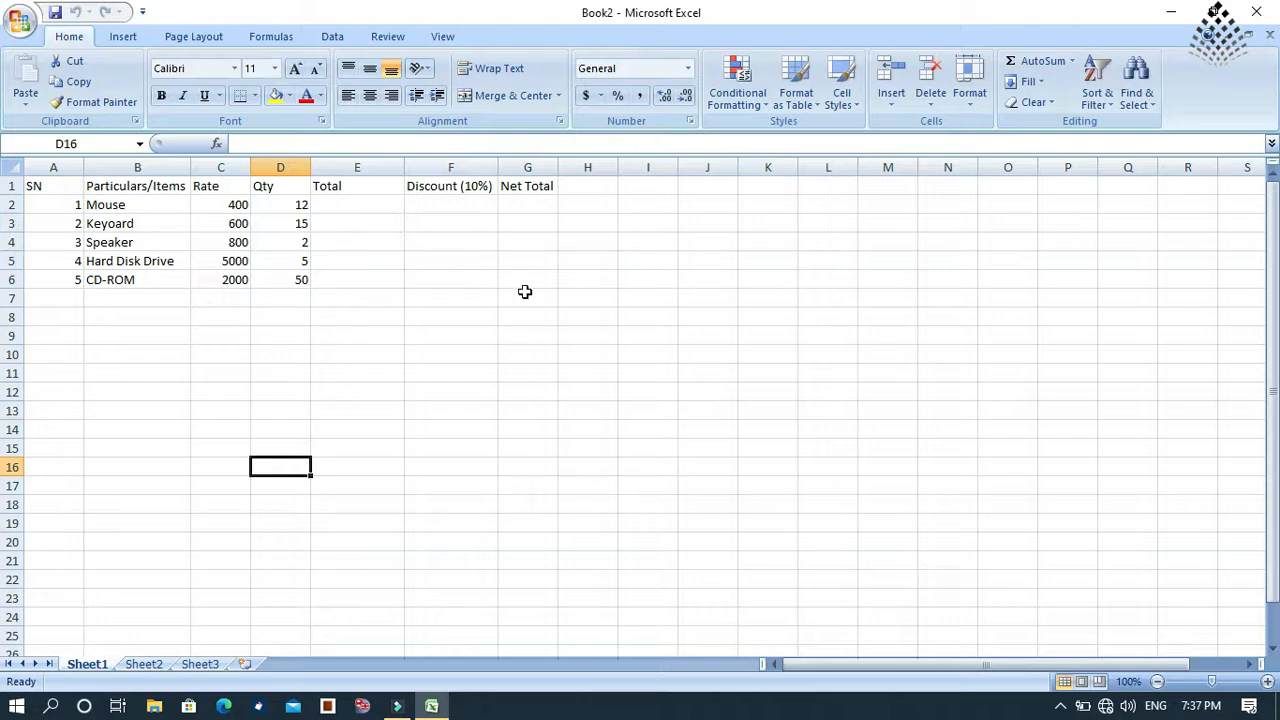
pyautogui.moveTo(686, 354); pyautogui.dragTo(69, 188)
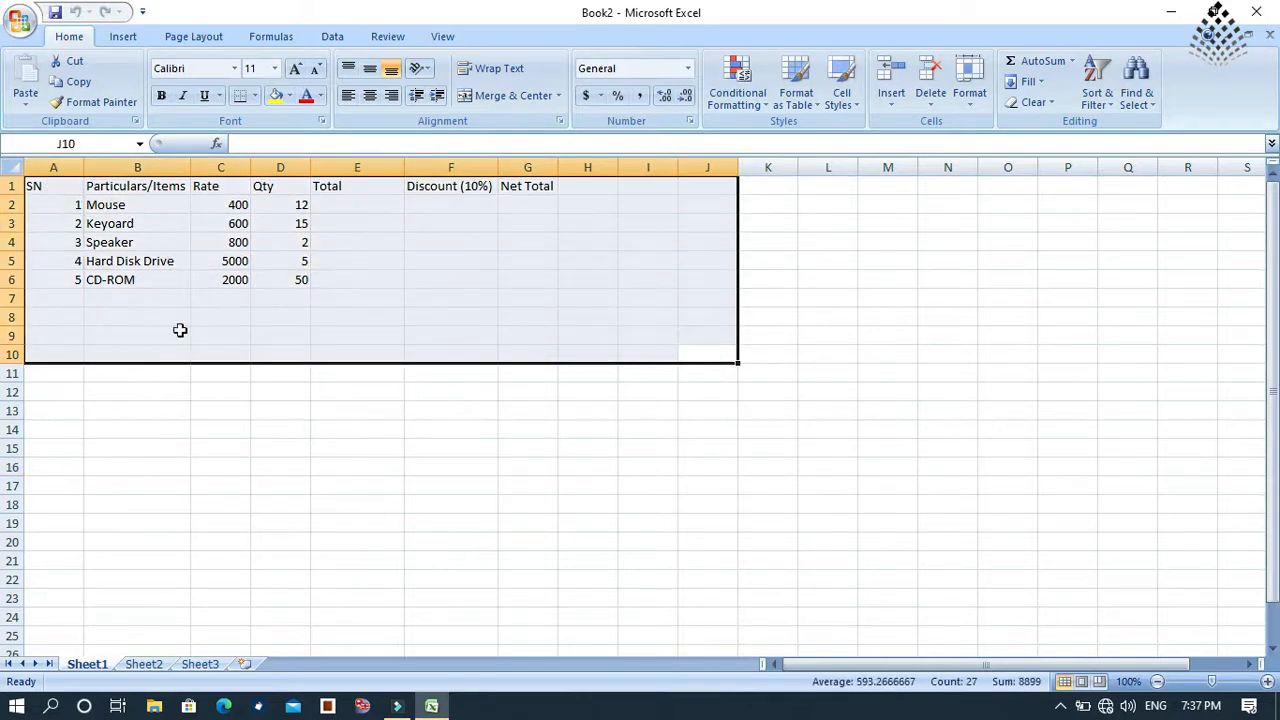
pyautogui.click(262, 450)
pyautogui.moveTo(678, 418); pyautogui.dragTo(49, 190)
pyautogui.click(383, 557)
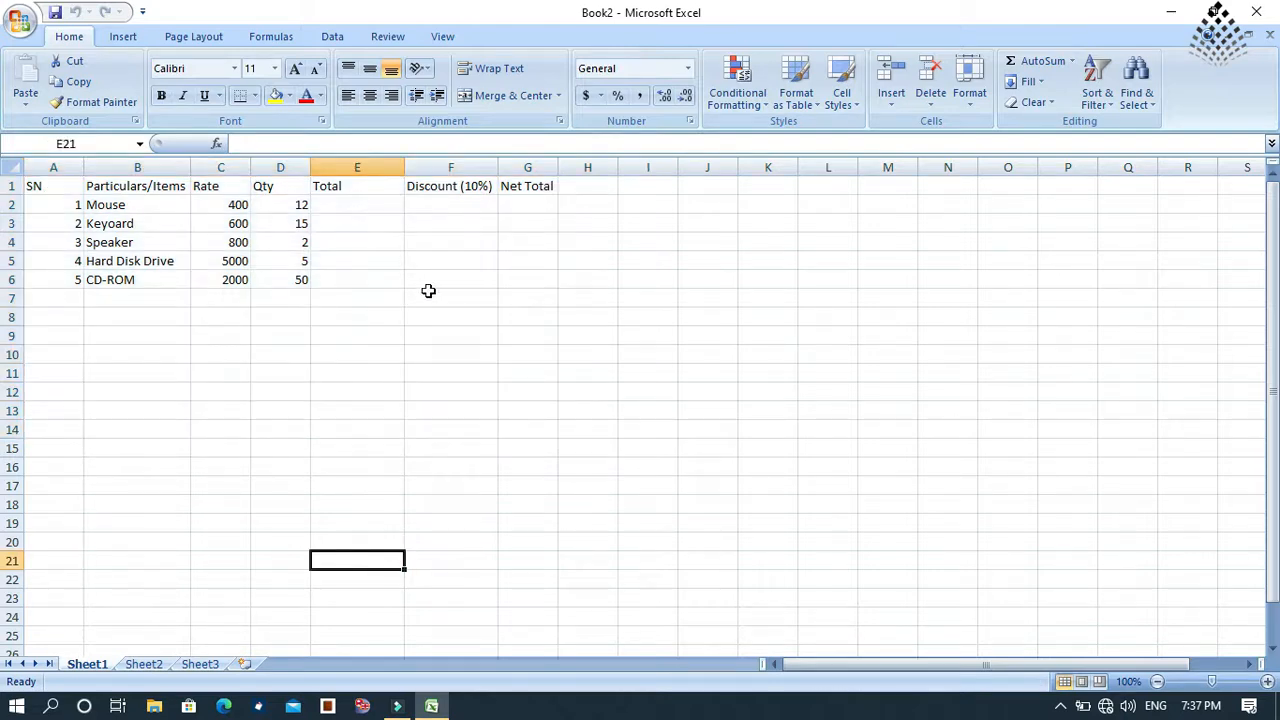
pyautogui.click(484, 335)
pyautogui.click(386, 388)
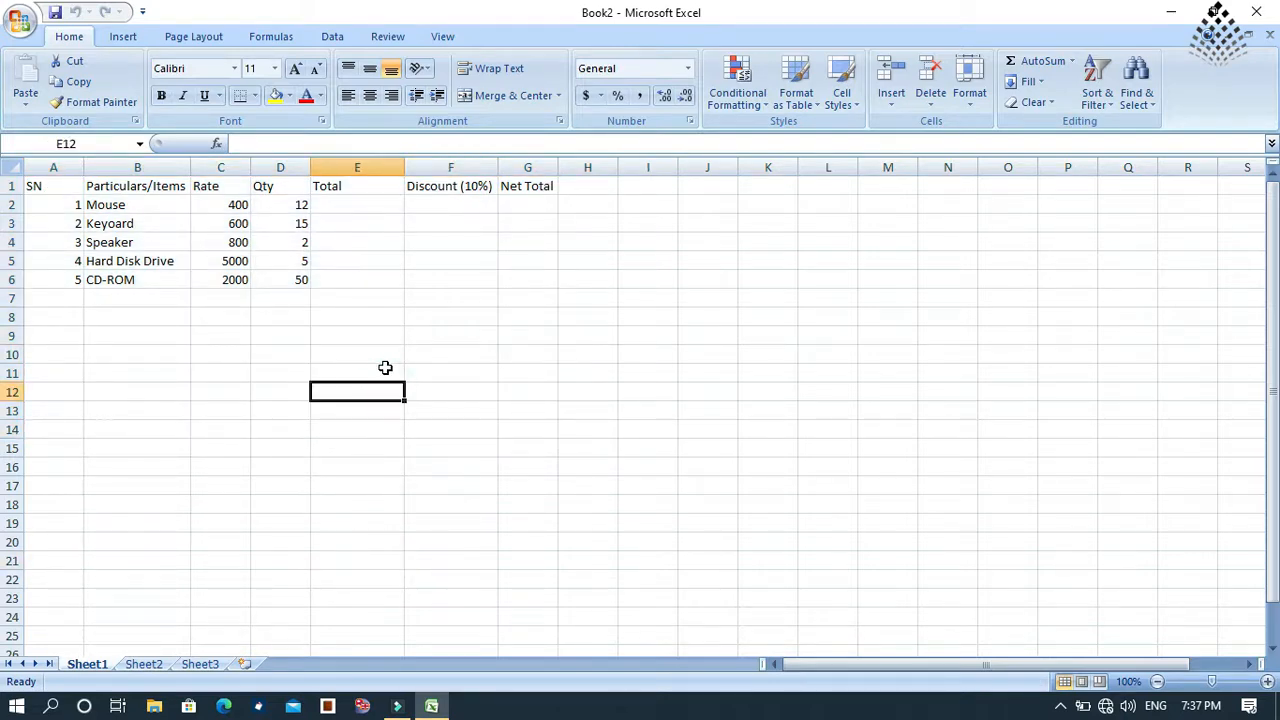
pyautogui.click(474, 425)
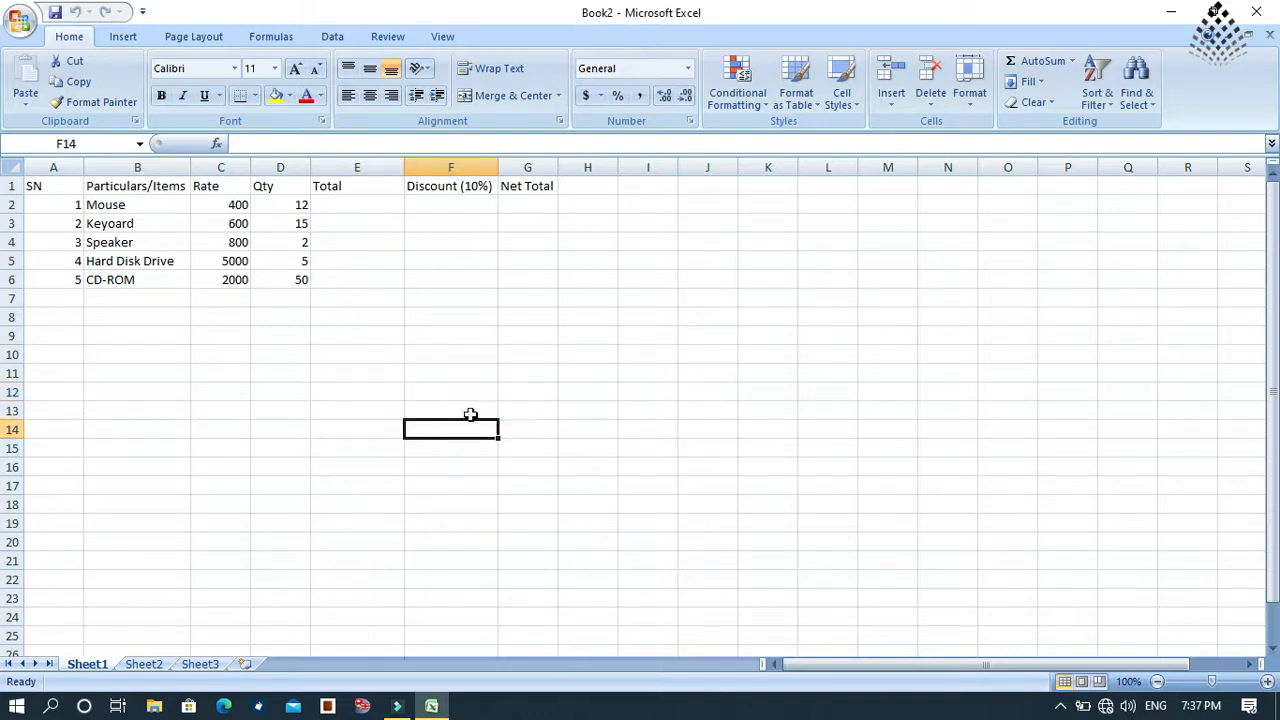
# - Enter the formula =c2*d2 in cell E2 to calculate the Mouse row's total from its rate and quantity
pyautogui.click(348, 210)
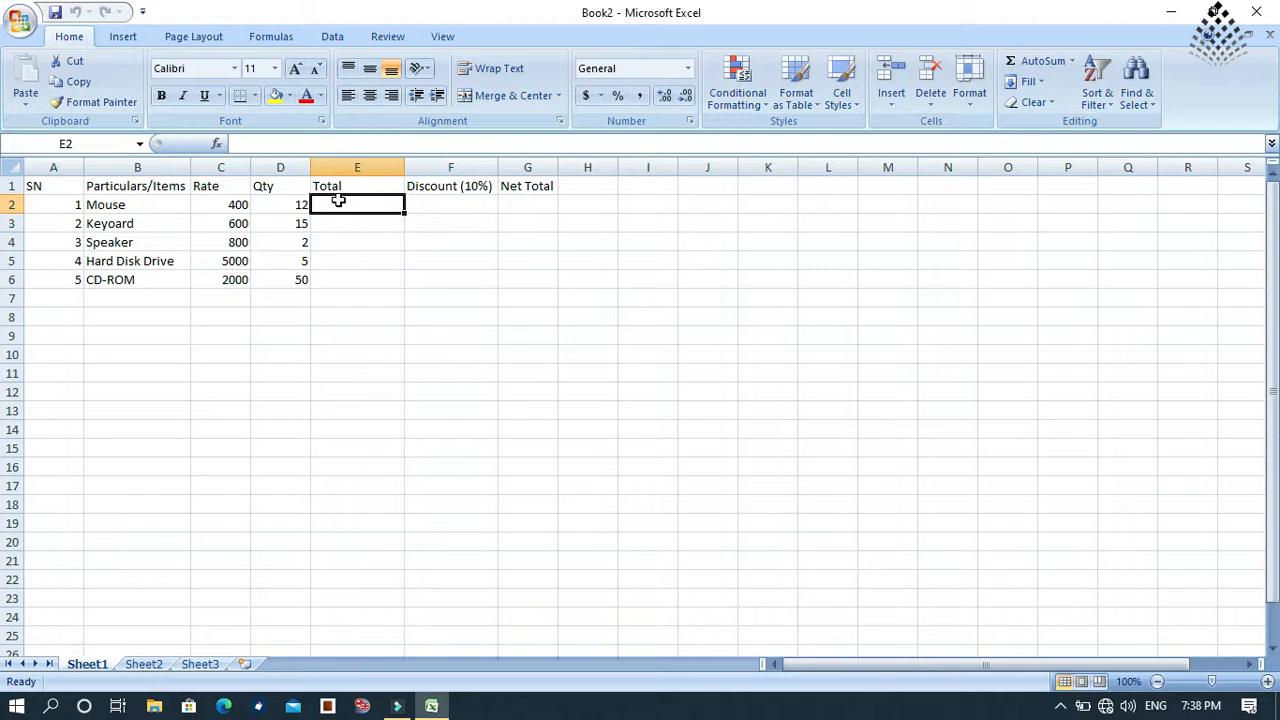
pyautogui.click(362, 262)
pyautogui.click(355, 211)
pyautogui.write('=')
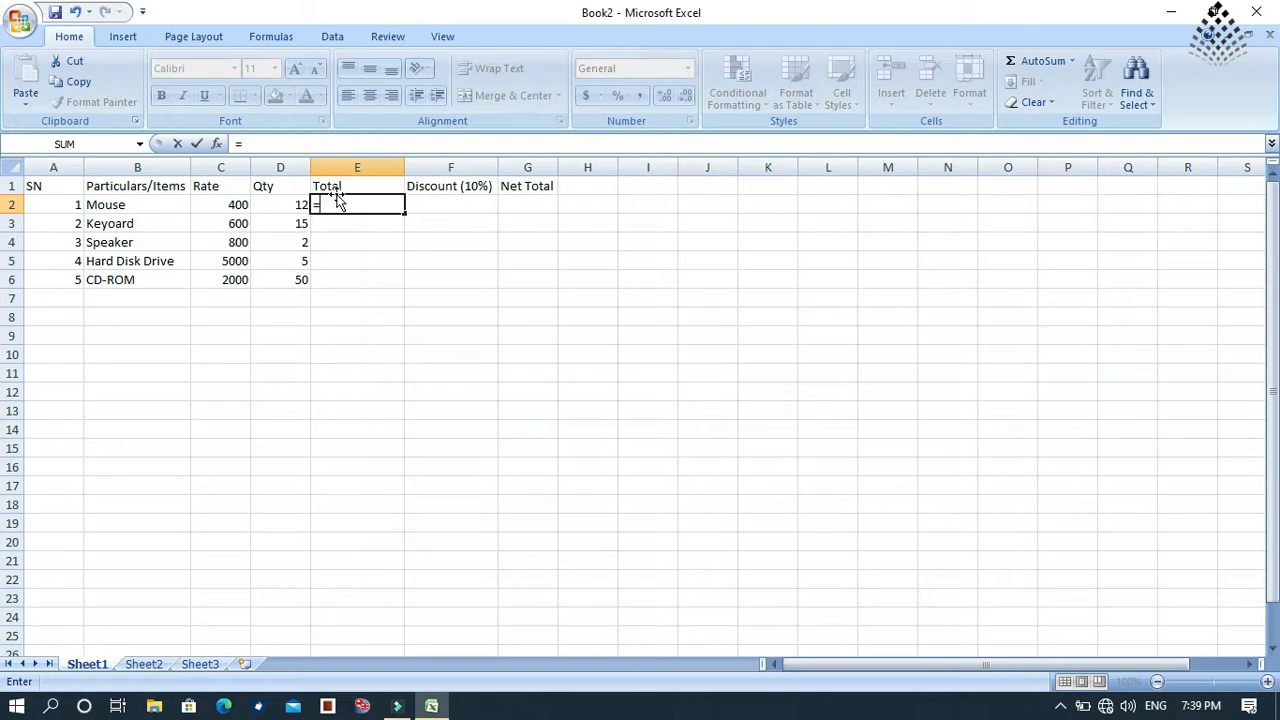
pyautogui.write('c2*')
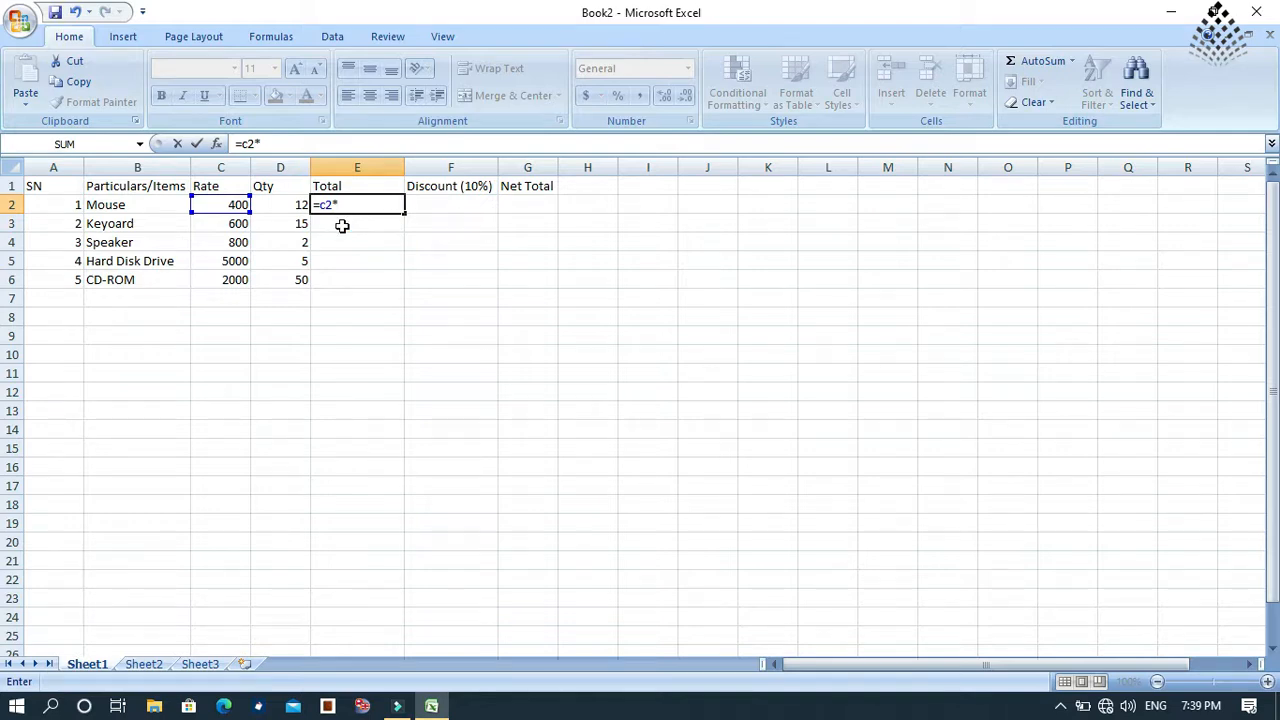
pyautogui.write('d2')
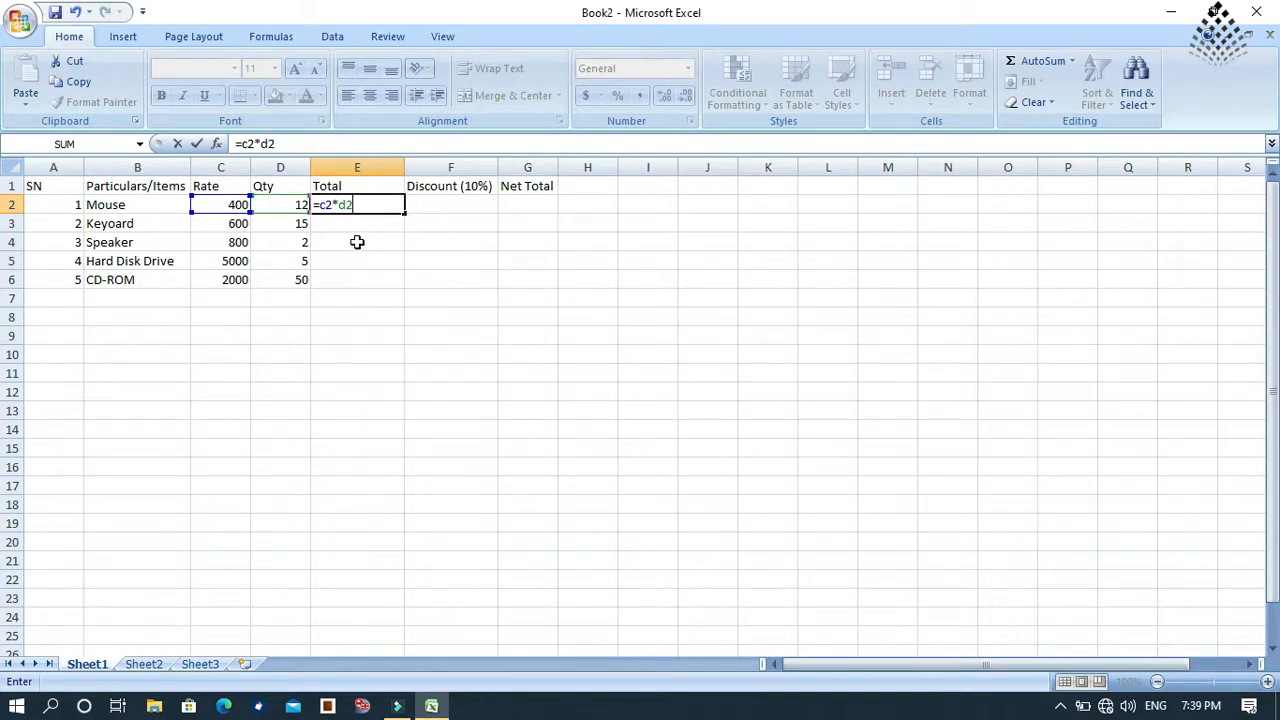
pyautogui.press('Return')
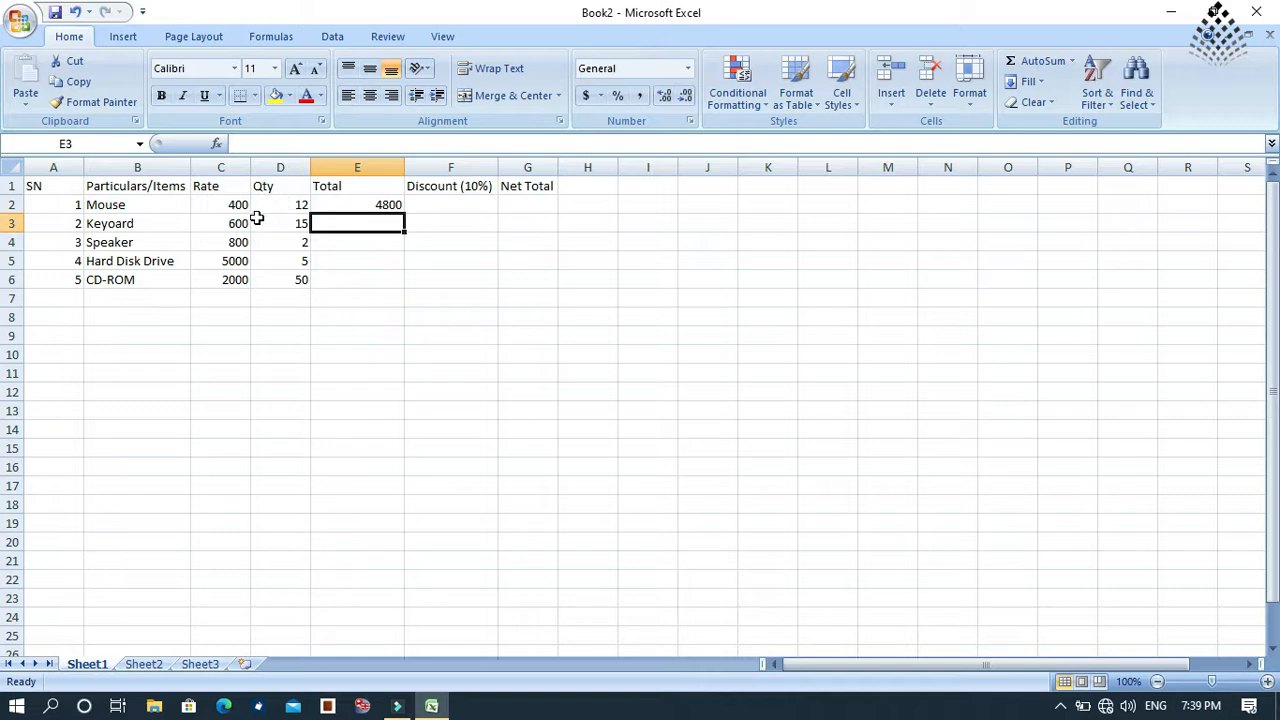
# - Fill the Total formula from E2 down through E6 for the remaining items
pyautogui.click(378, 204)
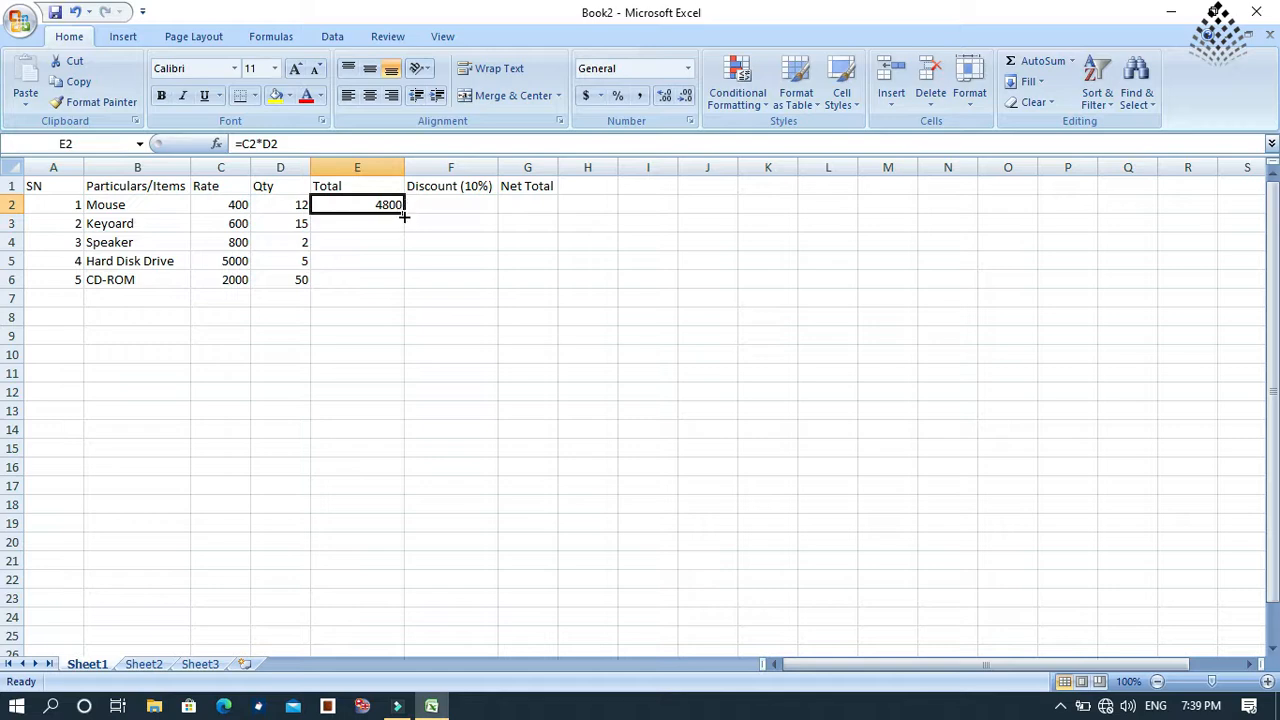
pyautogui.click(365, 245)
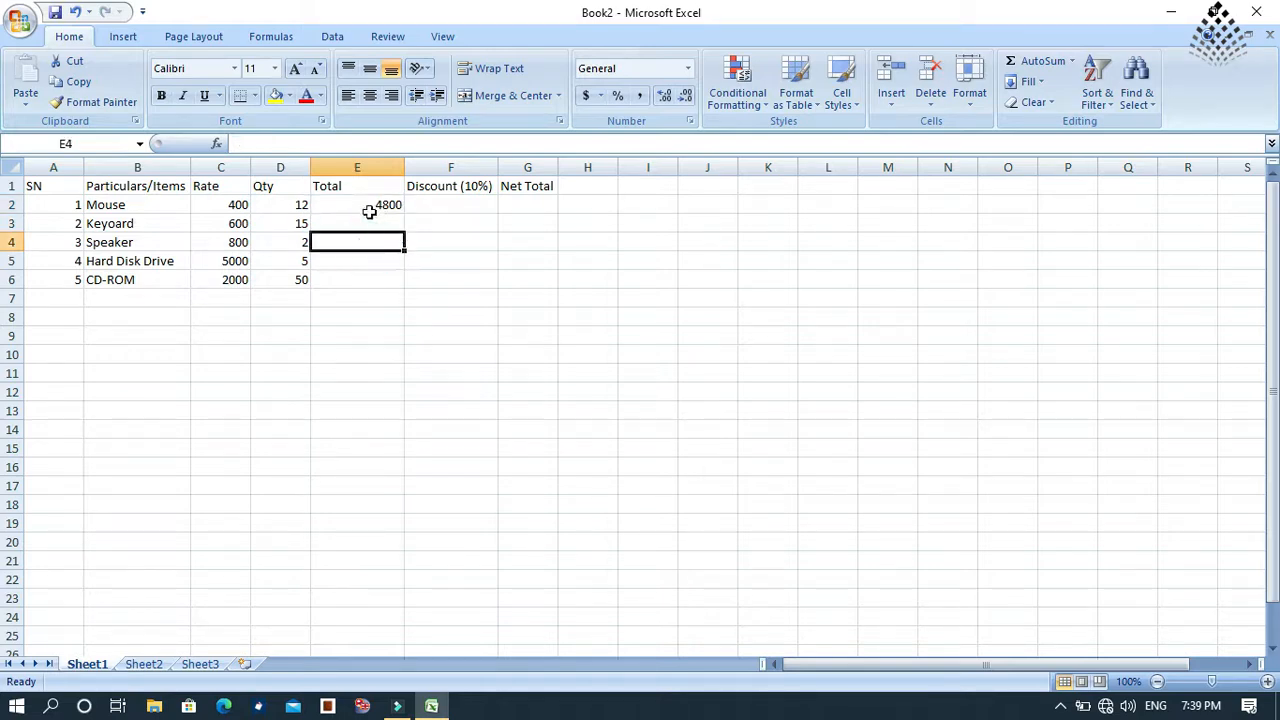
pyautogui.click(369, 209)
pyautogui.moveTo(405, 213); pyautogui.dragTo(405, 286)
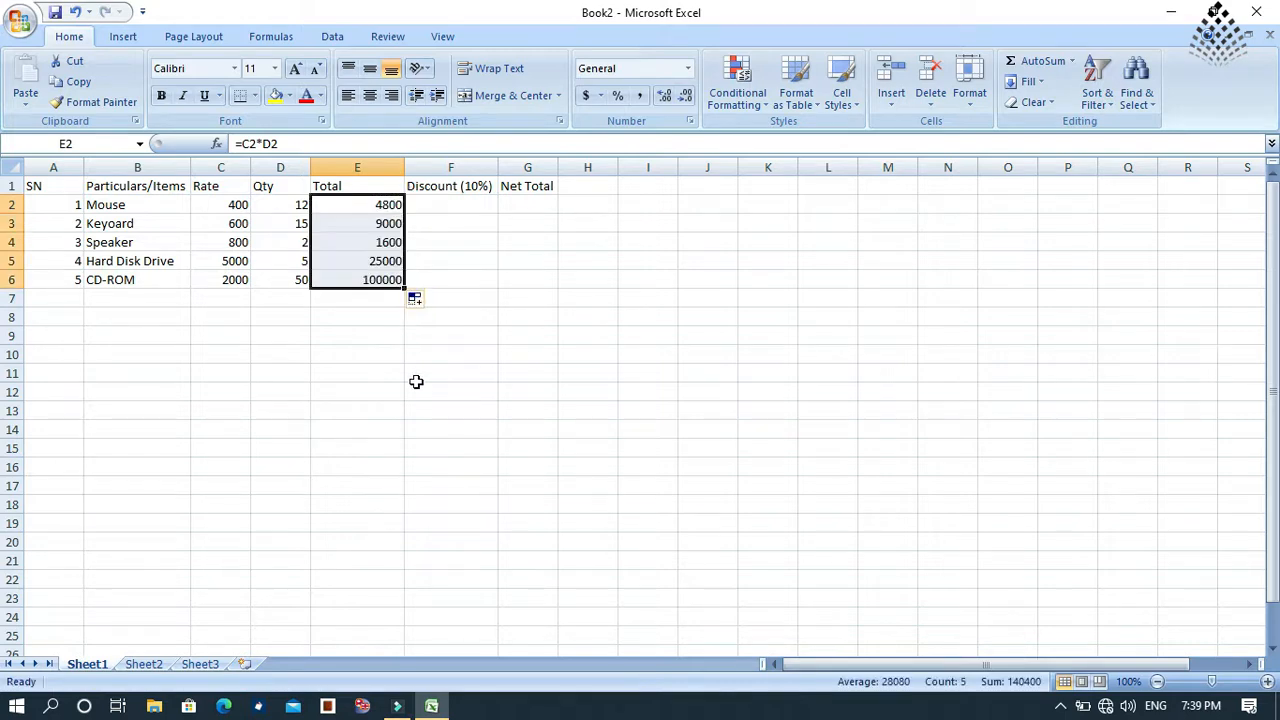
pyautogui.click(416, 389)
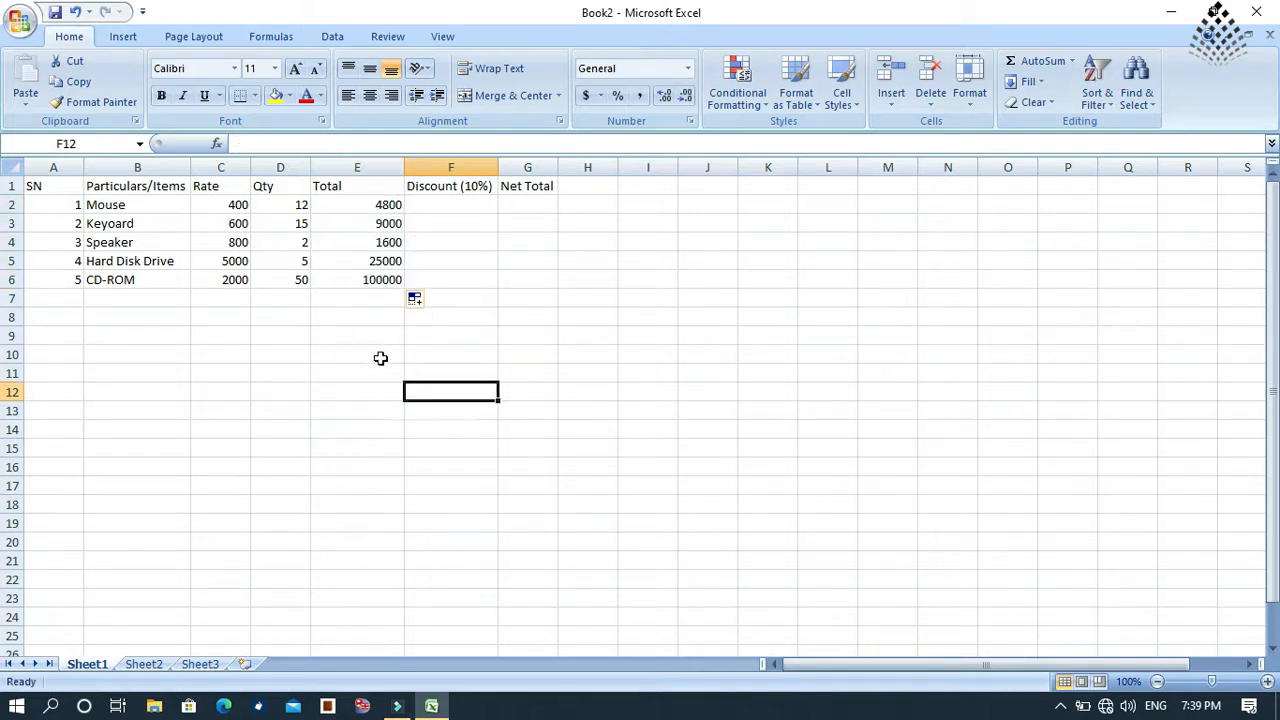
pyautogui.click(345, 376)
# - Enter "Computer Guru" in cell F3 and copy it down the Discount column with the fill handle
pyautogui.click(453, 224)
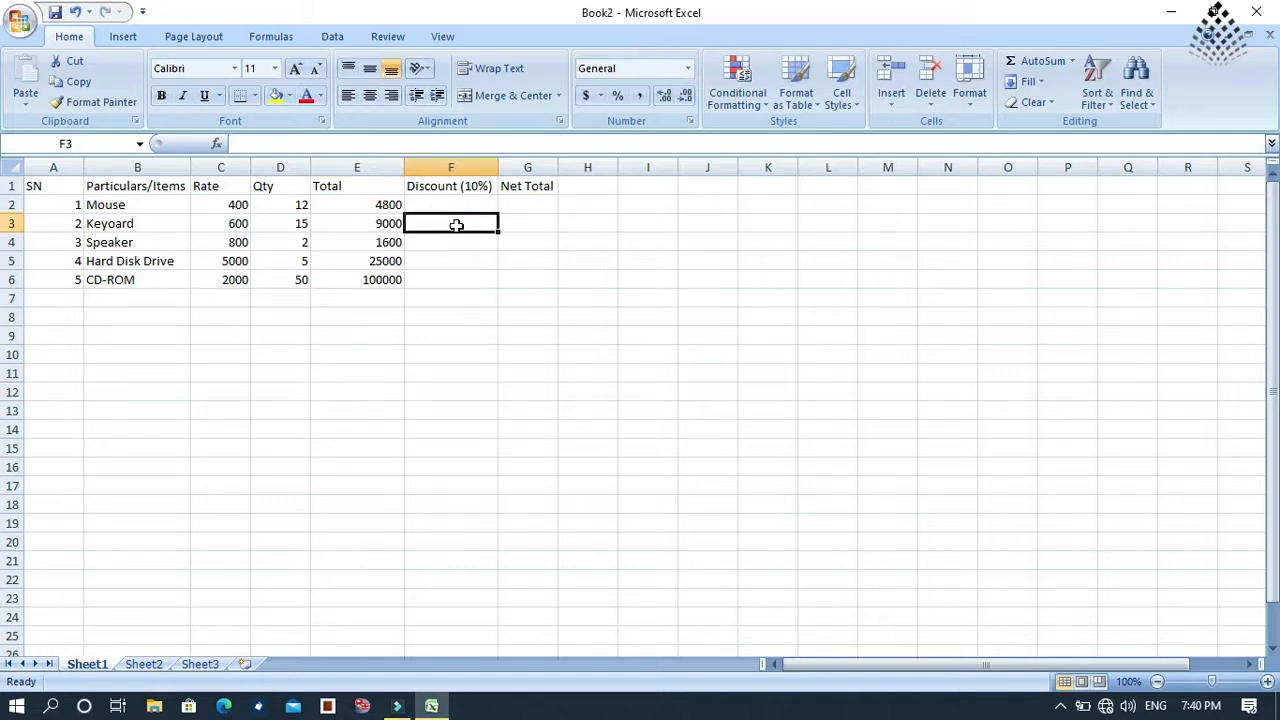
pyautogui.write('Comput')
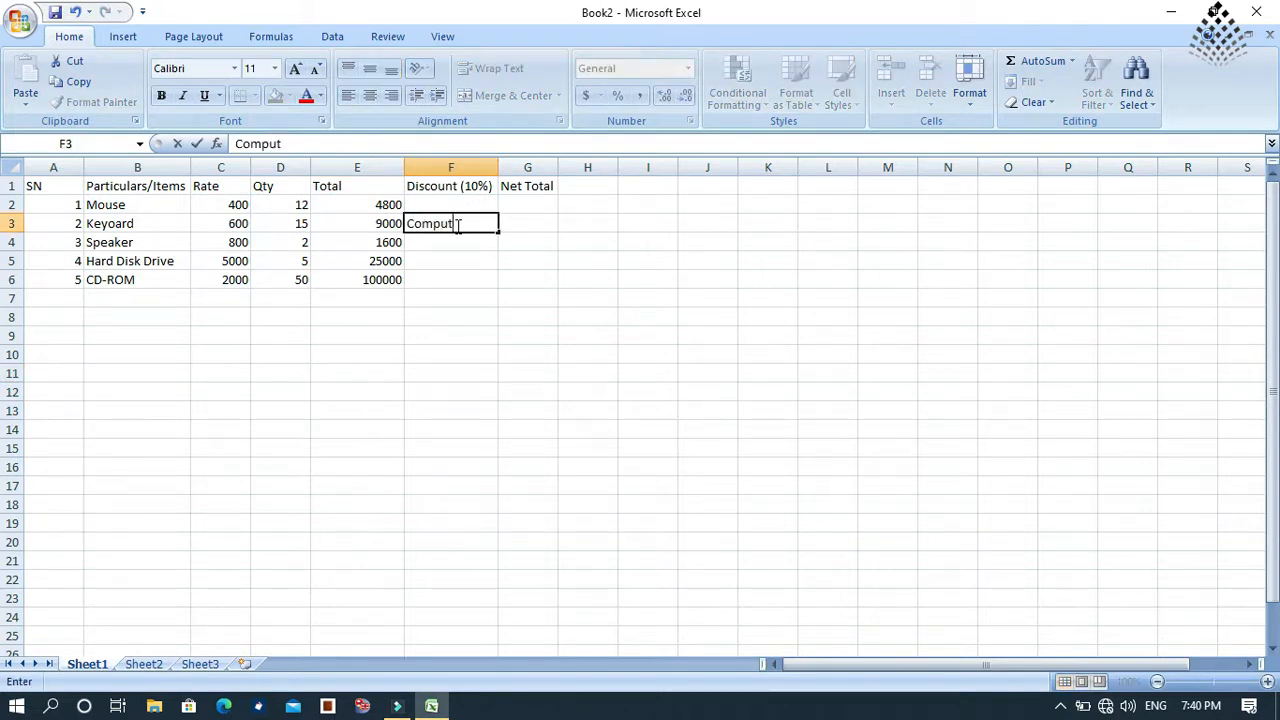
pyautogui.write('er Guru')
pyautogui.click(528, 295)
pyautogui.click(450, 224)
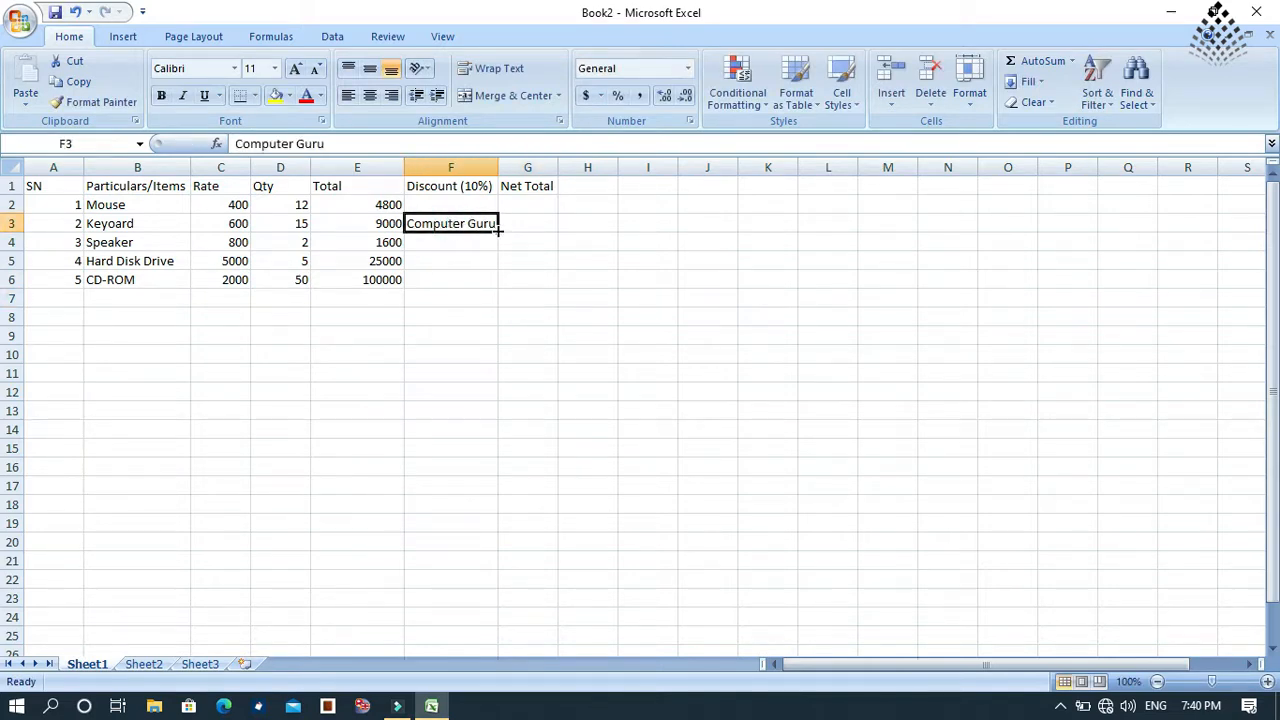
pyautogui.moveTo(497, 229); pyautogui.dragTo(460, 223)
# - Clear the sample text from cells F3 through F8
pyautogui.click(474, 360)
pyautogui.press('Delete')
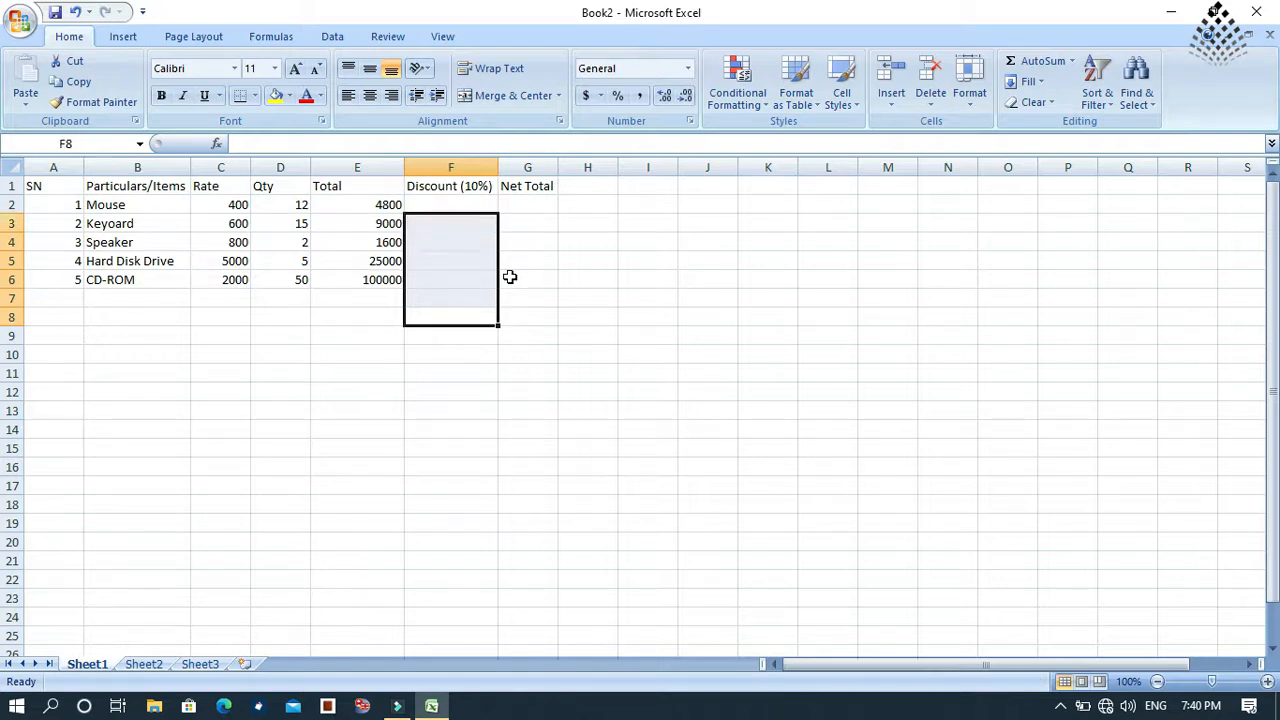
pyautogui.click(540, 311)
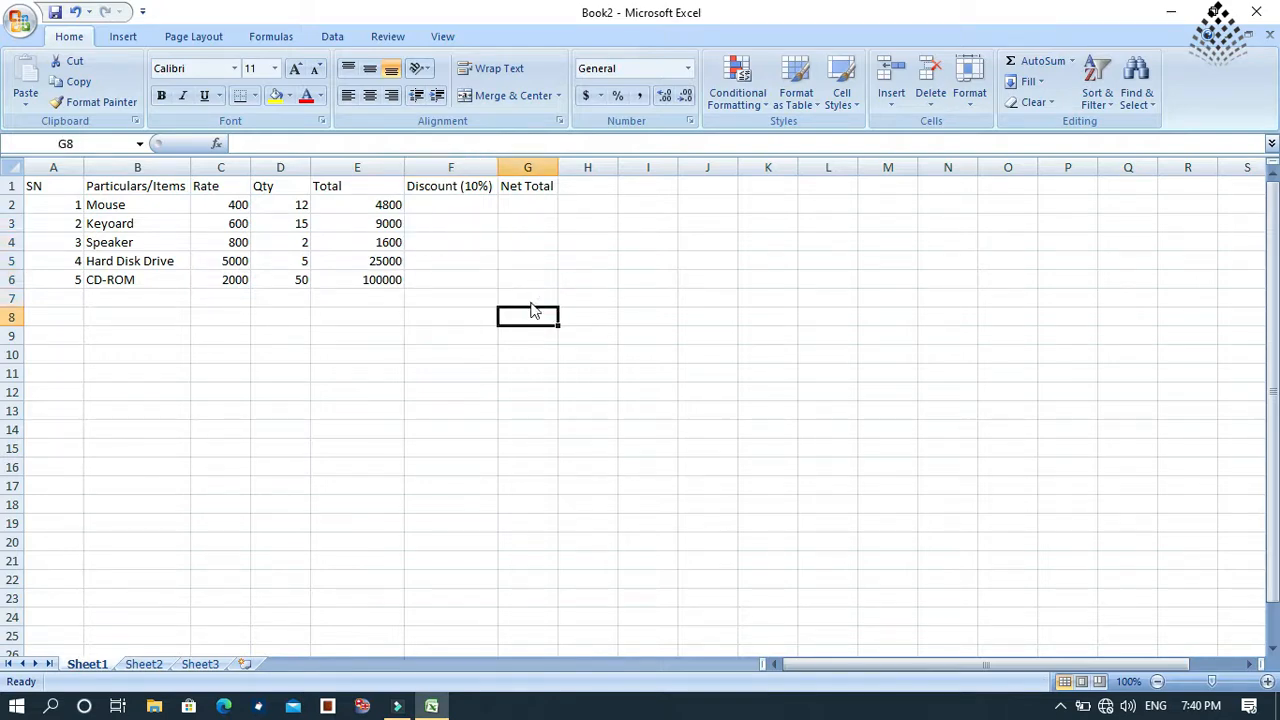
# - Enter the sample numbers 10 in cell G3 and 12 in cell H3
pyautogui.click(535, 222)
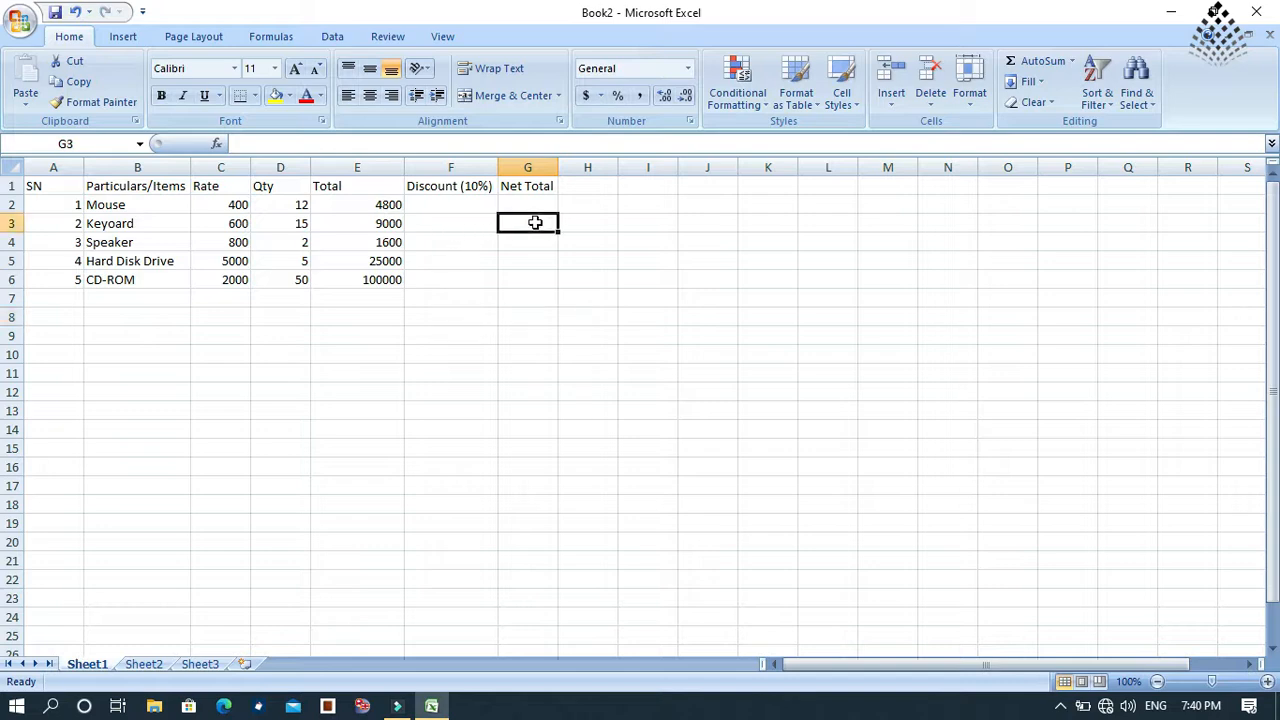
pyautogui.write('10')
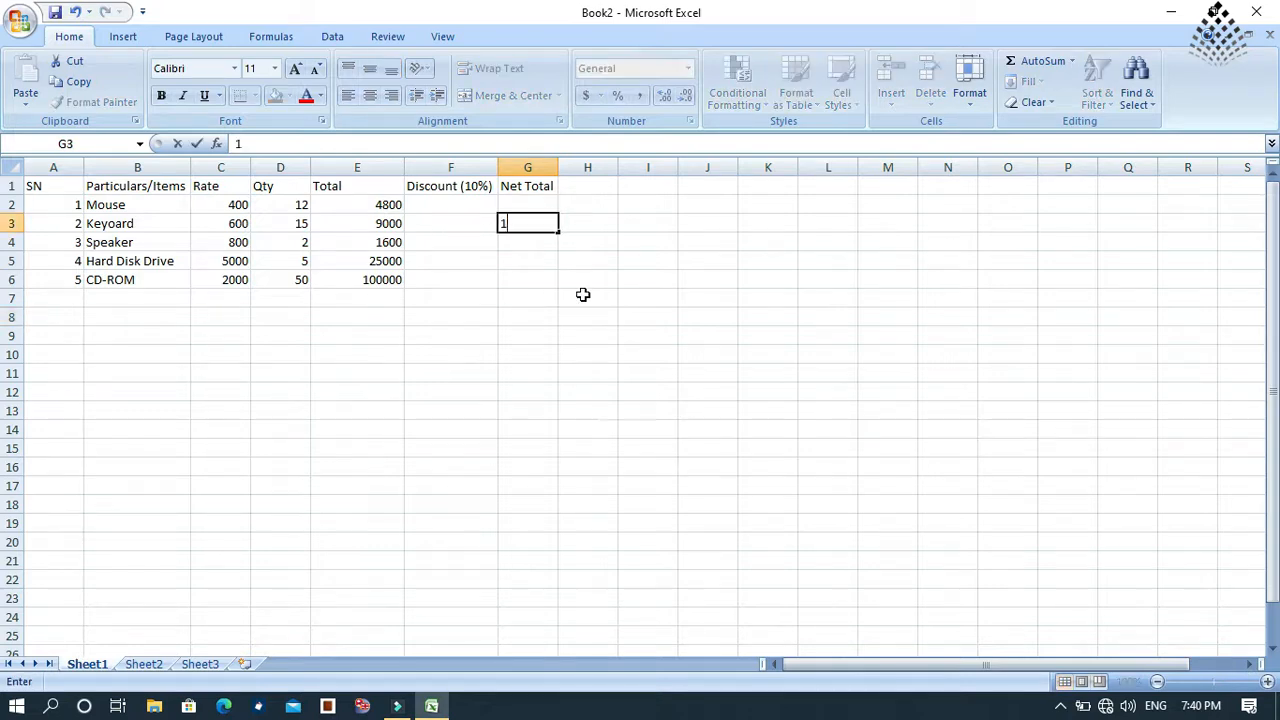
pyautogui.click(594, 216)
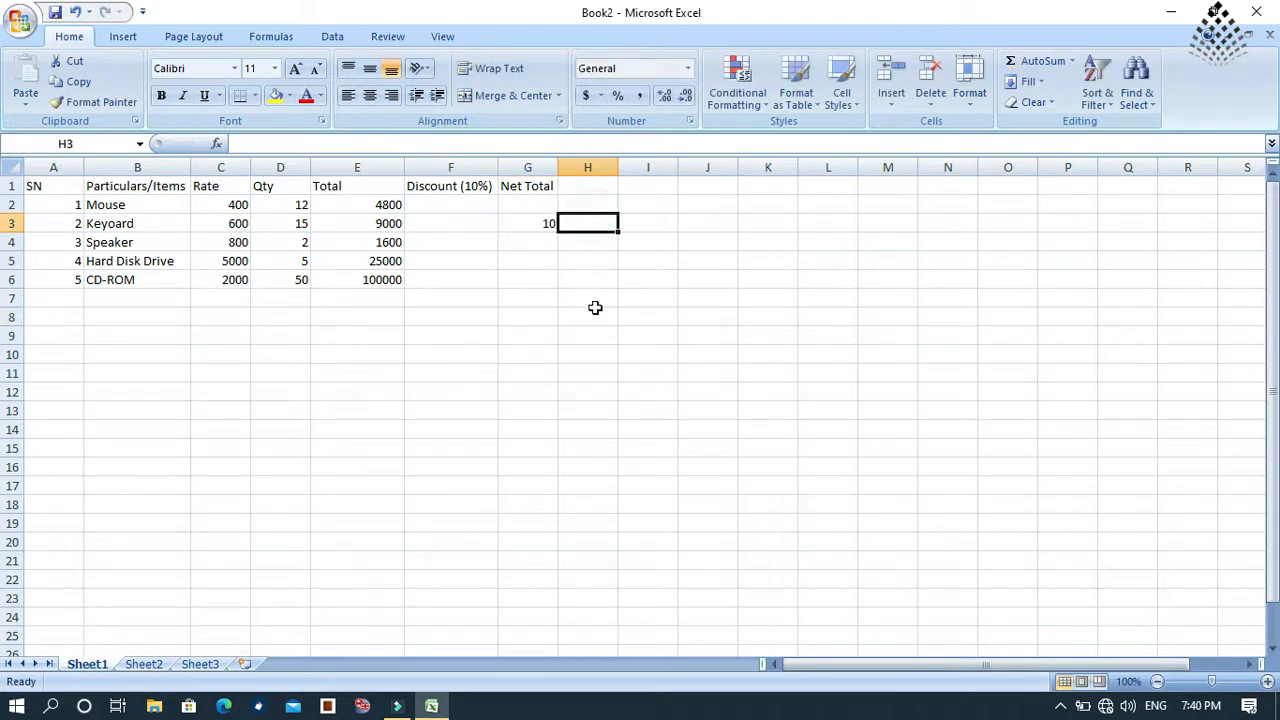
pyautogui.write('12')
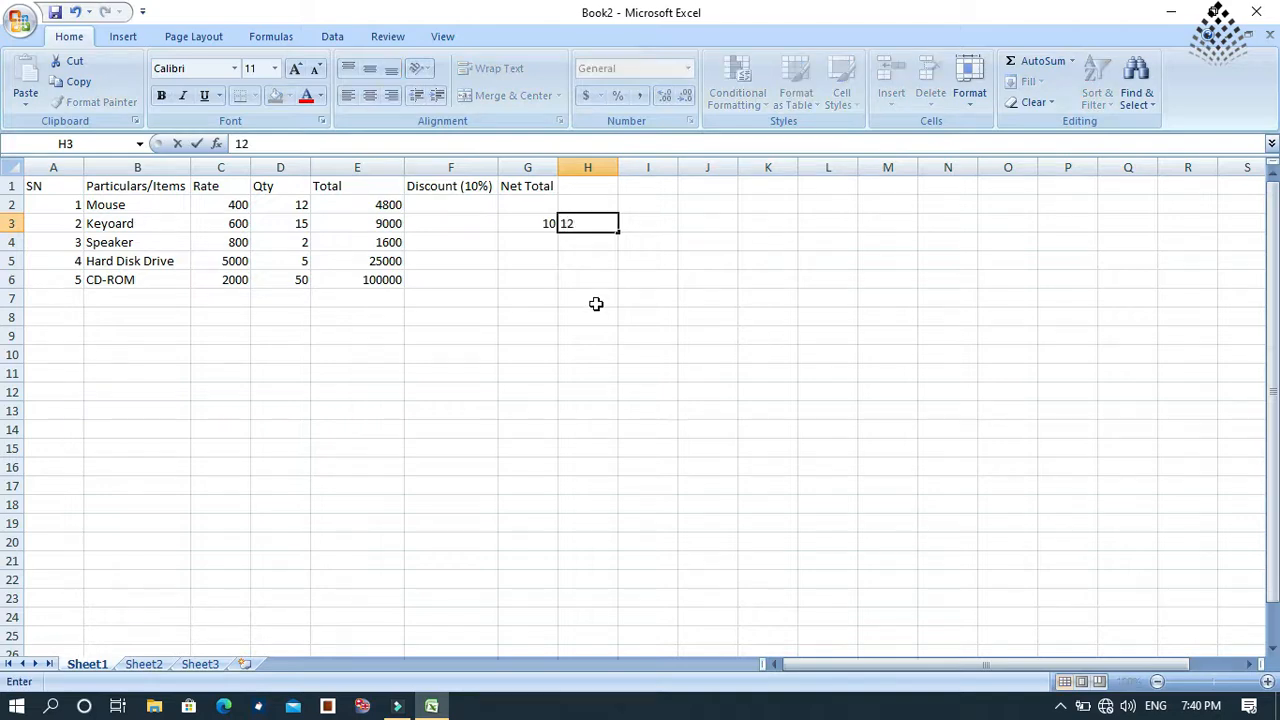
pyautogui.click(595, 313)
# - Add the two sample numbers with the formula =10+12 in cell I3
pyautogui.click(647, 224)
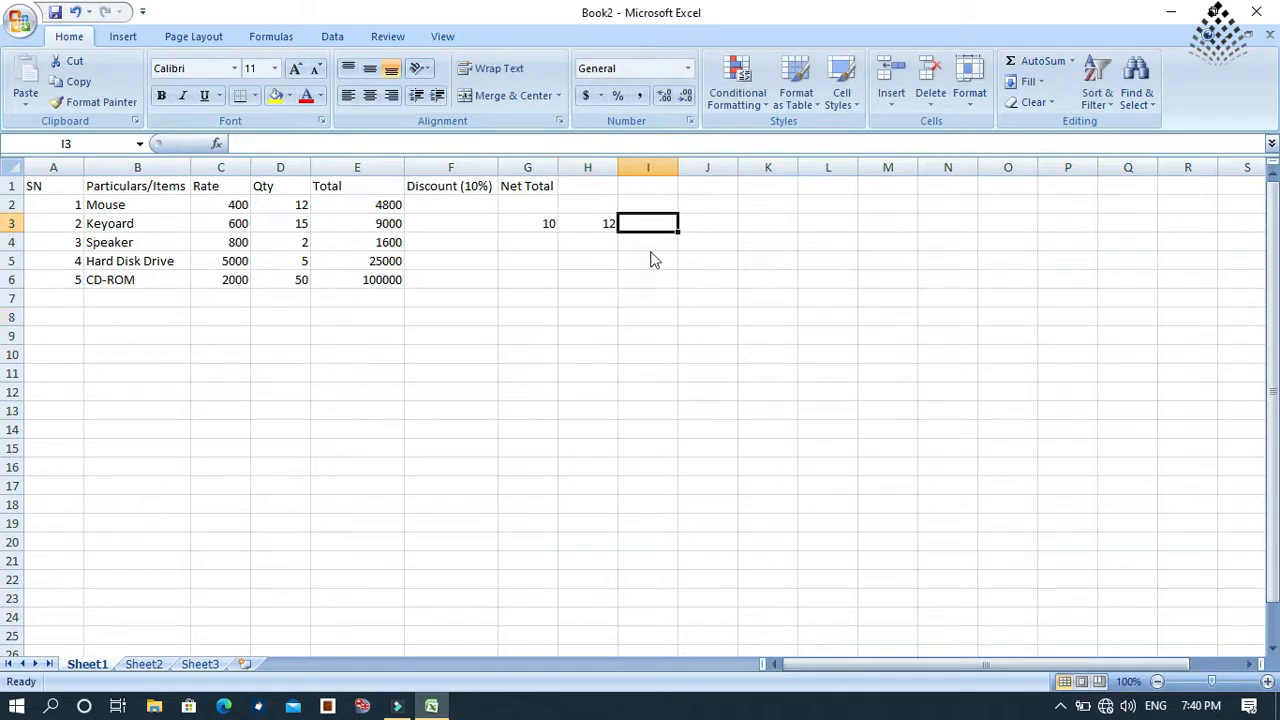
pyautogui.write('=10+12')
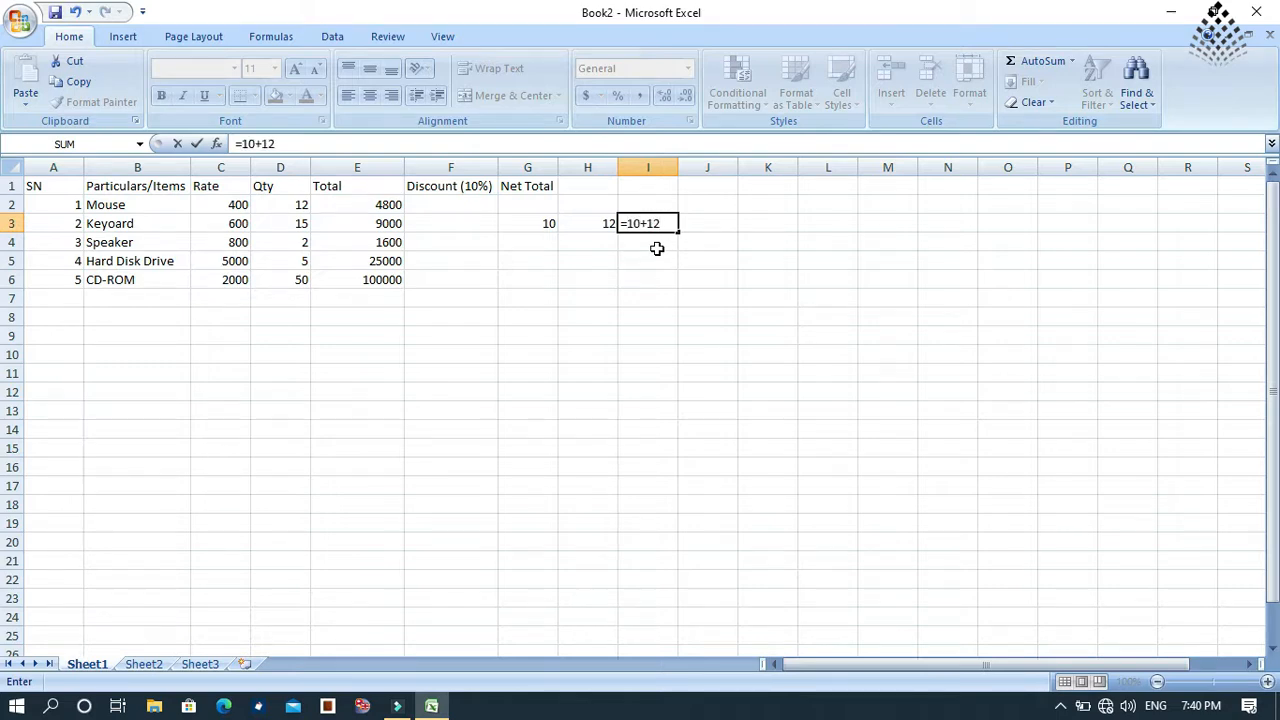
pyautogui.press('Return')
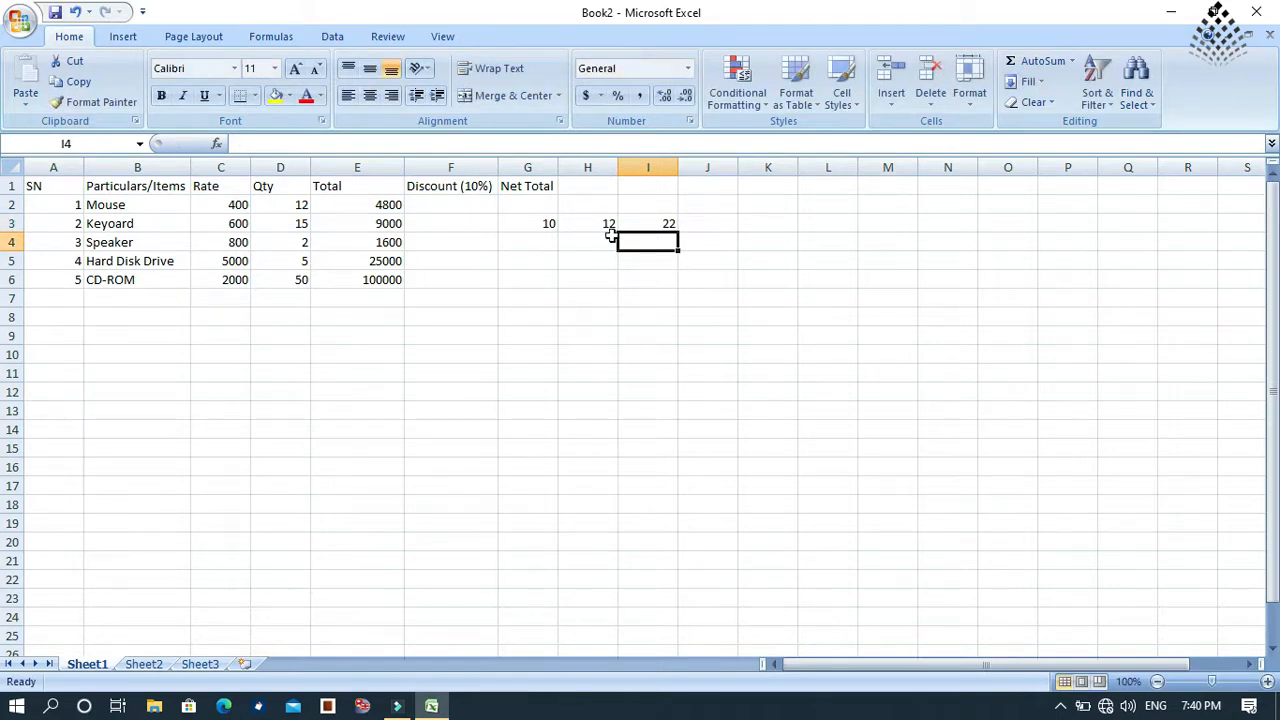
pyautogui.click(658, 225)
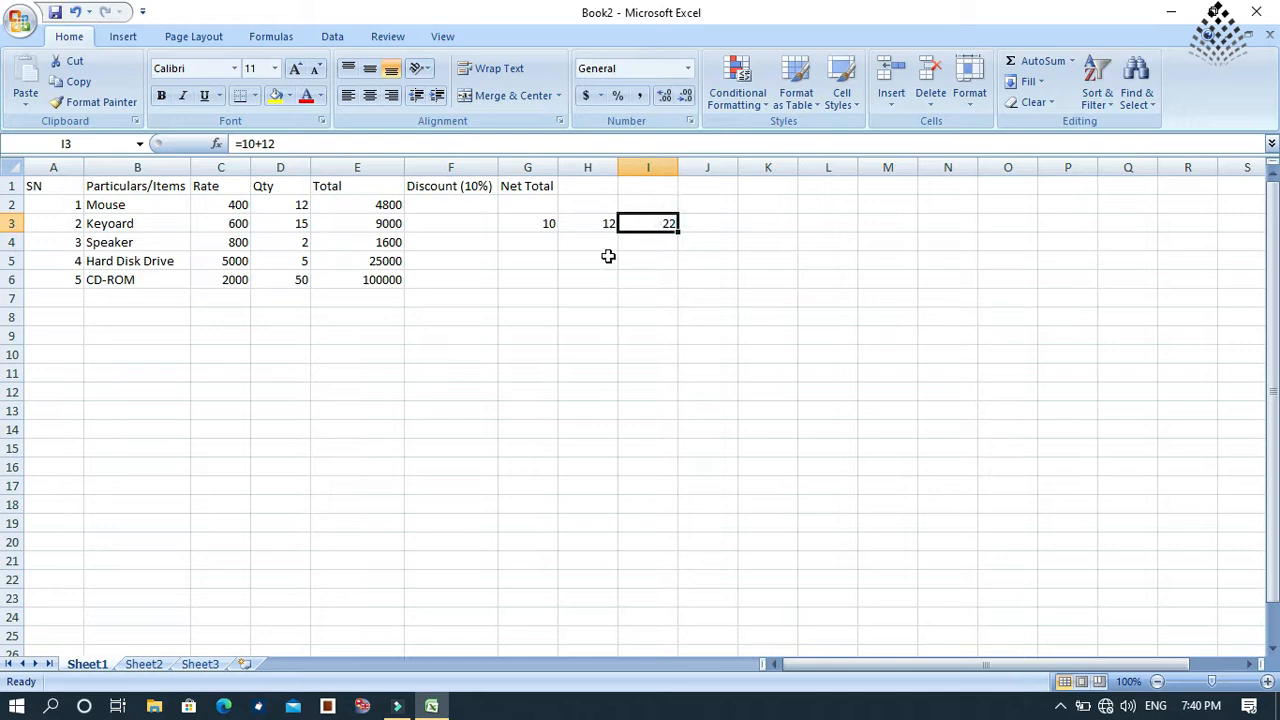
# - Enter a second pair of sample numbers, 11 in cell G4 and 10 in cell H4
pyautogui.click(543, 243)
pyautogui.write('11')
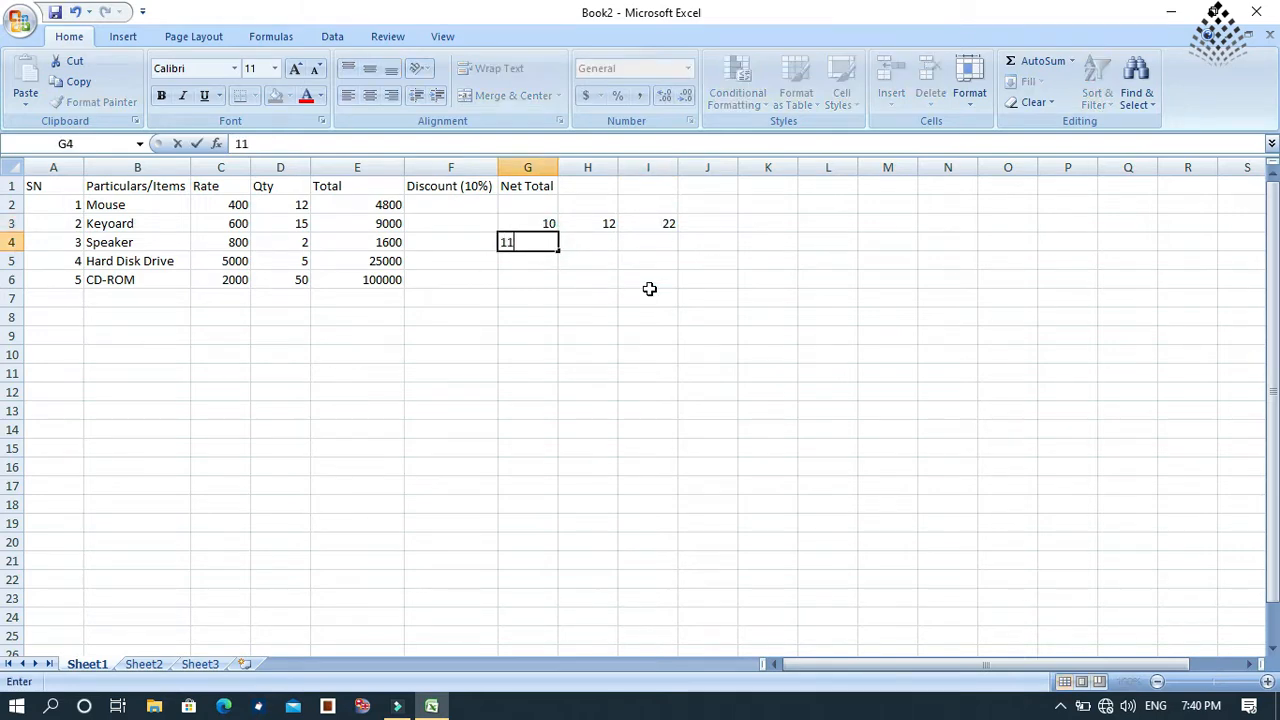
pyautogui.click(588, 246)
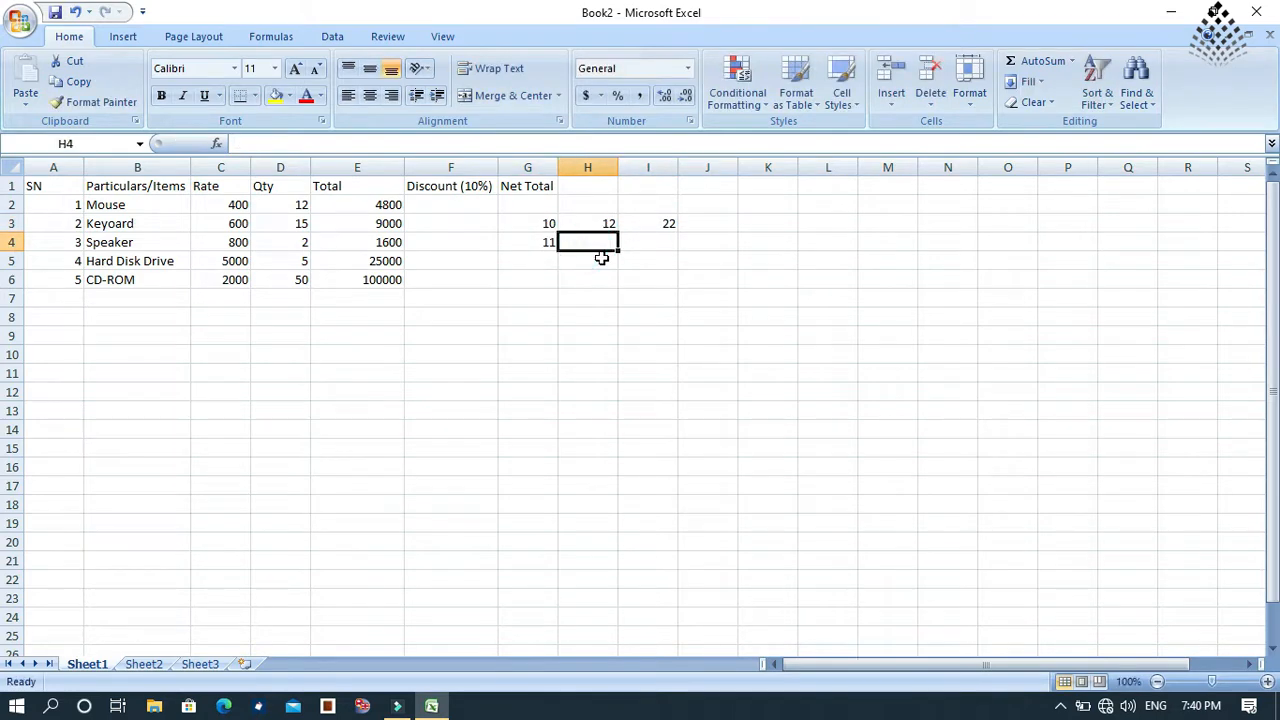
pyautogui.write('10')
pyautogui.click(630, 281)
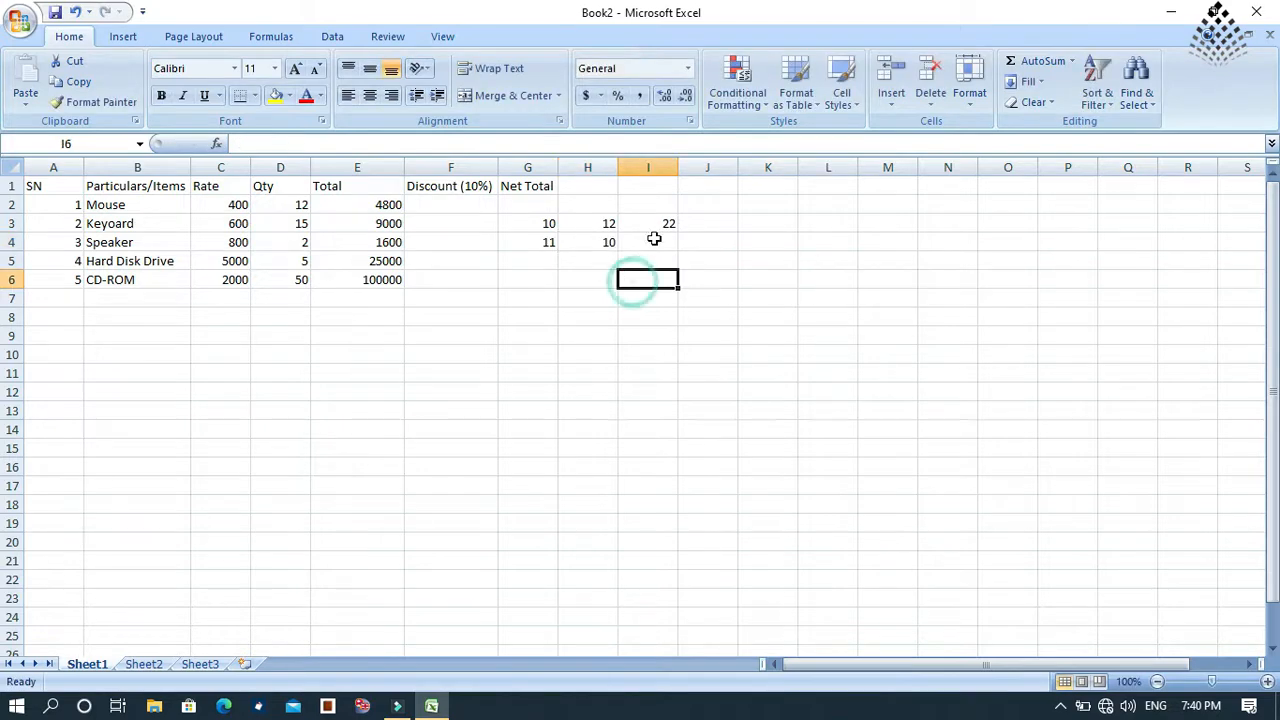
# - Fill the formula =10+12 from cell I3 down to I4 and compare the formulas of both cells
pyautogui.click(661, 228)
pyautogui.moveTo(678, 232); pyautogui.dragTo(676, 249)
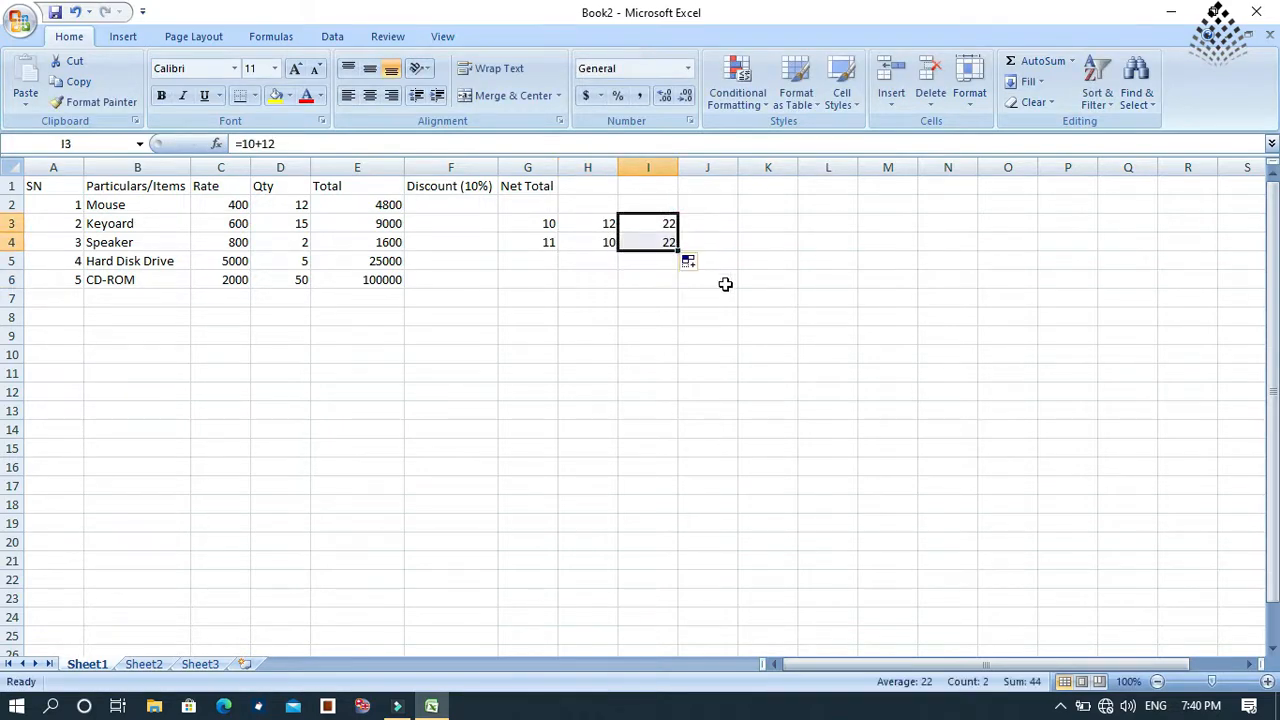
pyautogui.click(705, 320)
pyautogui.click(670, 223)
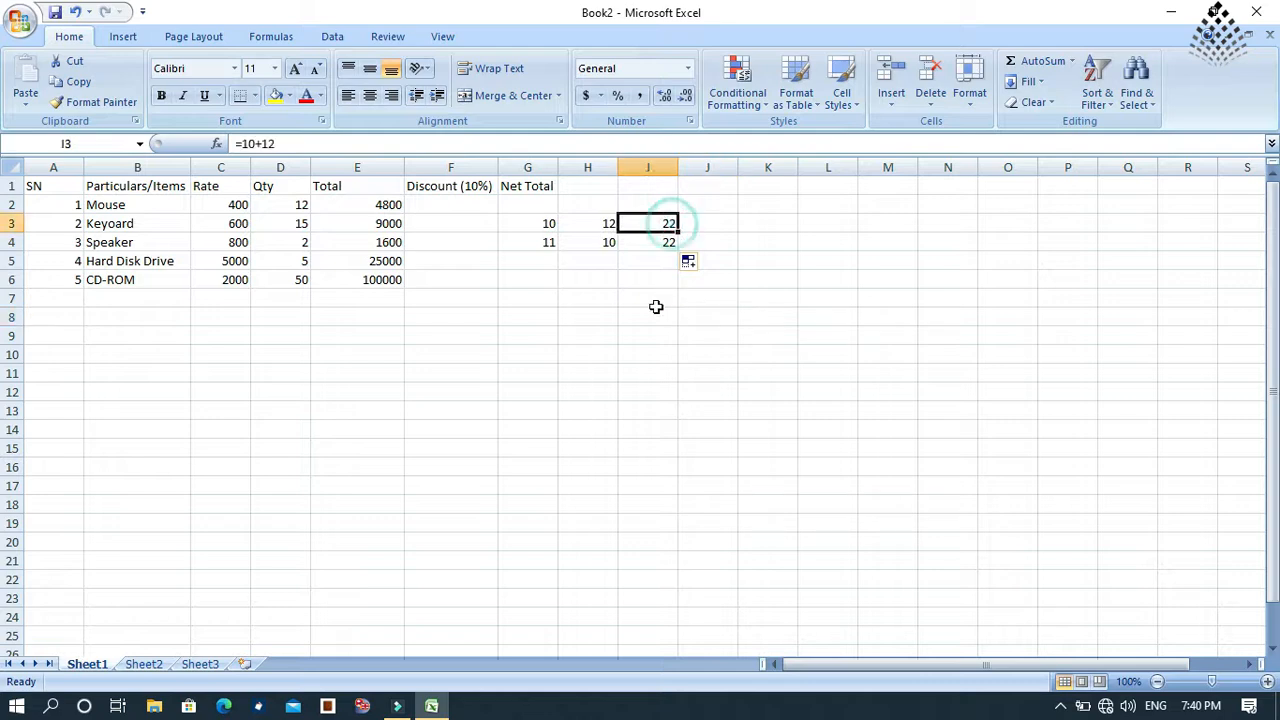
pyautogui.click(660, 246)
pyautogui.click(661, 223)
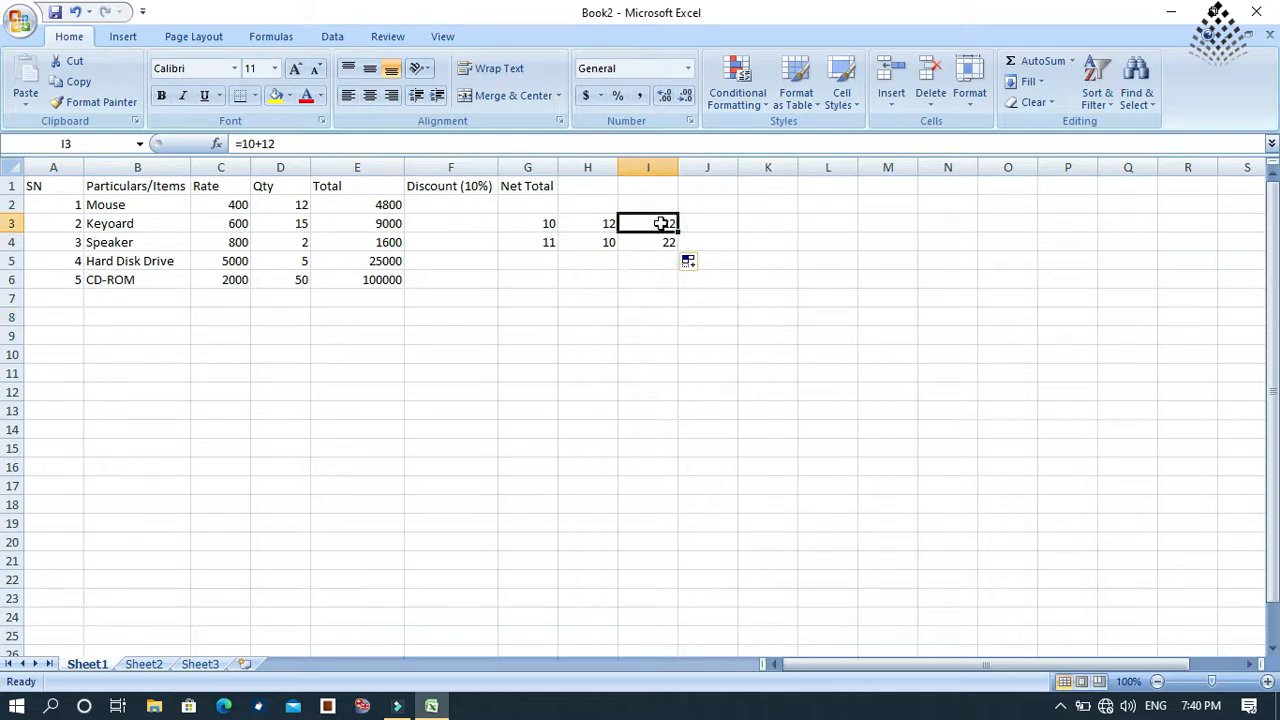
pyautogui.click(662, 279)
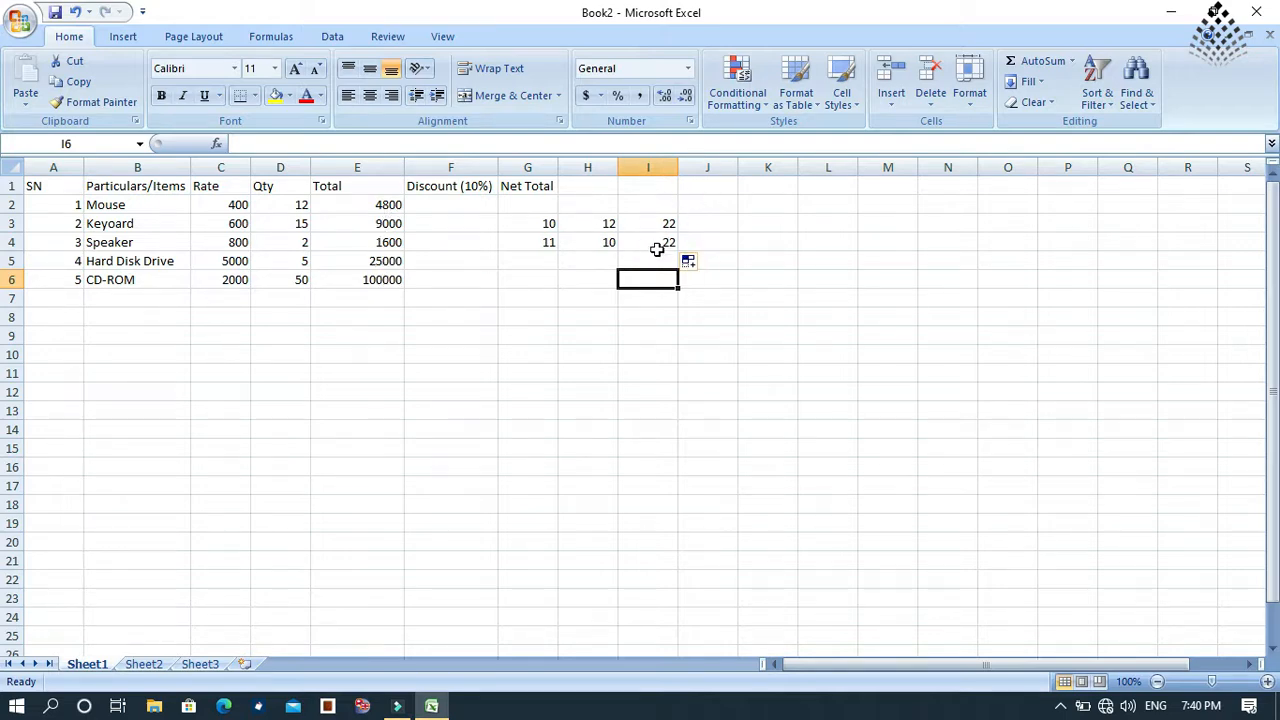
# - Check the formula in cell I3, and clear the sample numbers and results from the block G3 to J6
pyautogui.click(666, 221)
pyautogui.moveTo(678, 232); pyautogui.dragTo(543, 229)
pyautogui.click(668, 298)
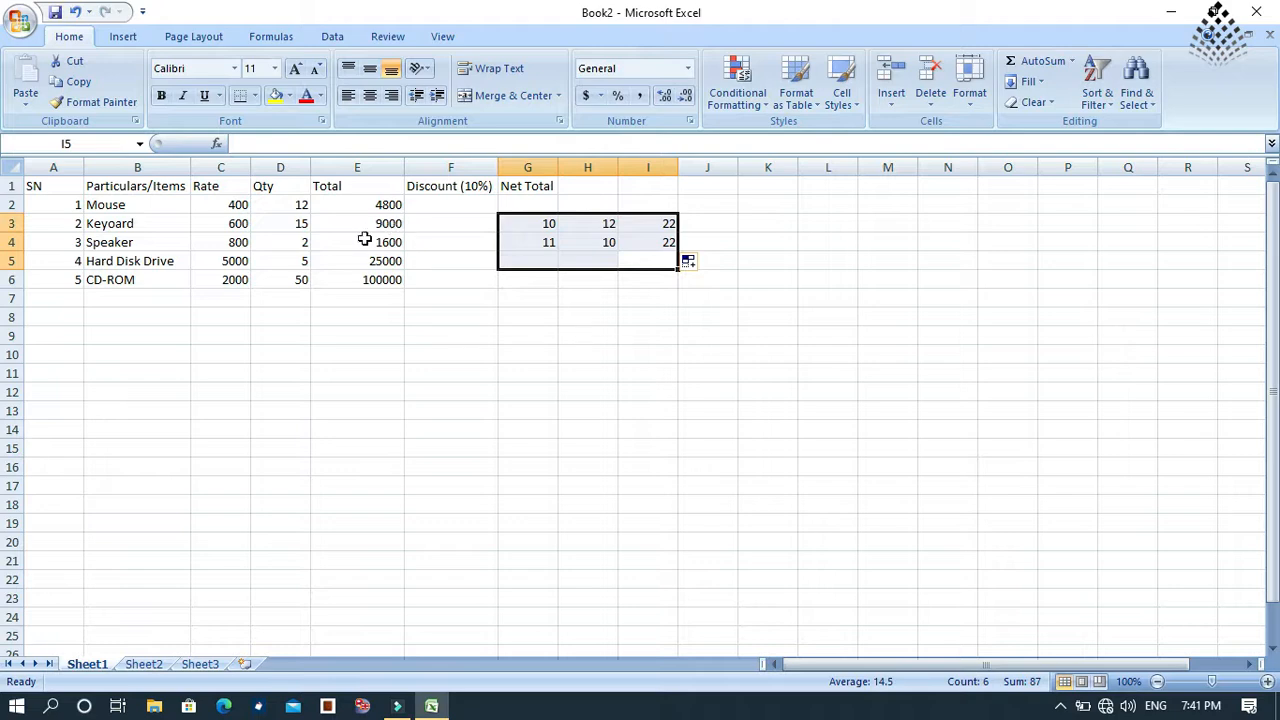
pyautogui.click(727, 238)
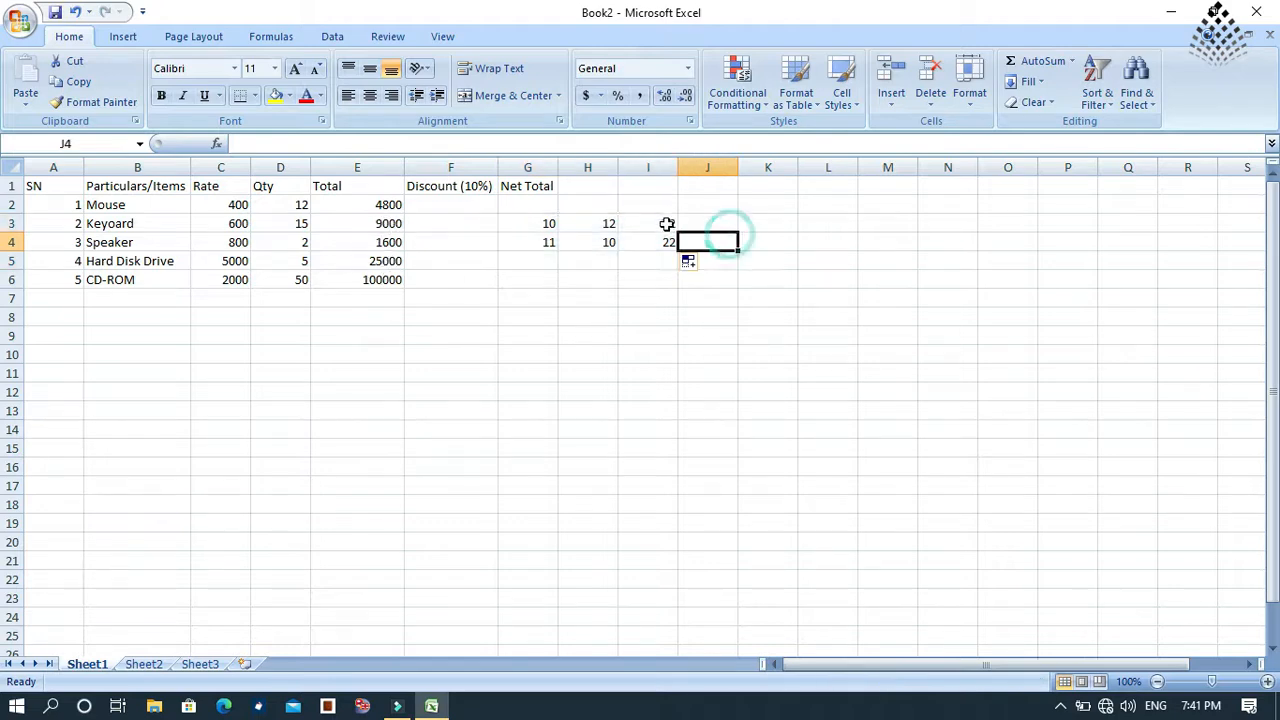
pyautogui.click(664, 223)
pyautogui.doubleClick(663, 224)
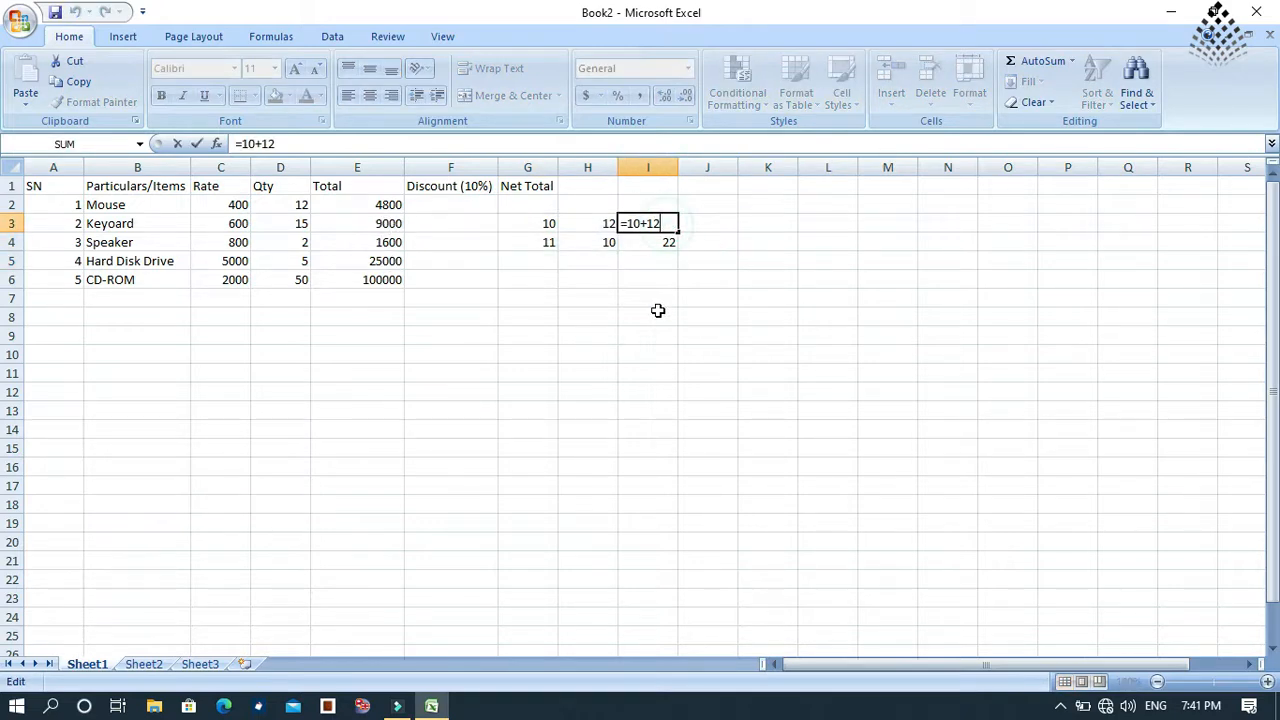
pyautogui.click(664, 250)
pyautogui.moveTo(683, 277); pyautogui.dragTo(540, 217)
pyautogui.press('Delete')
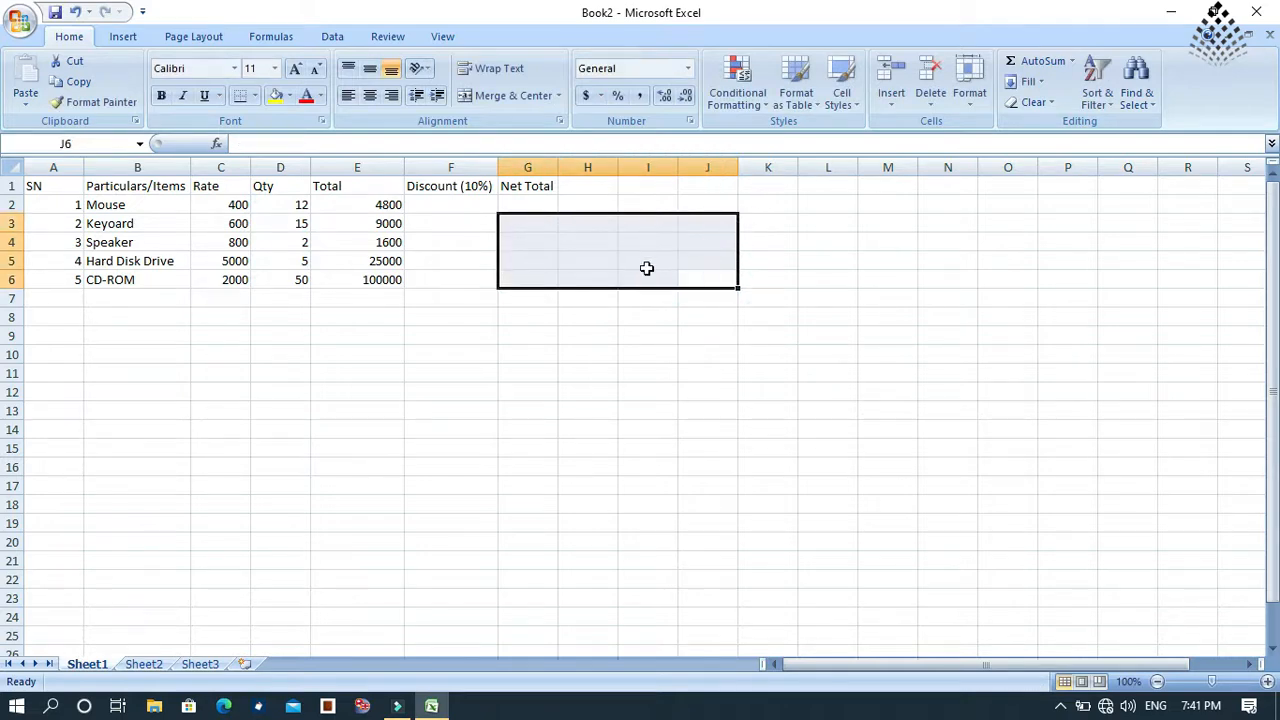
# - Calculate the Mouse row's discount in cell F2 with the formula =e2*10%
pyautogui.click(448, 202)
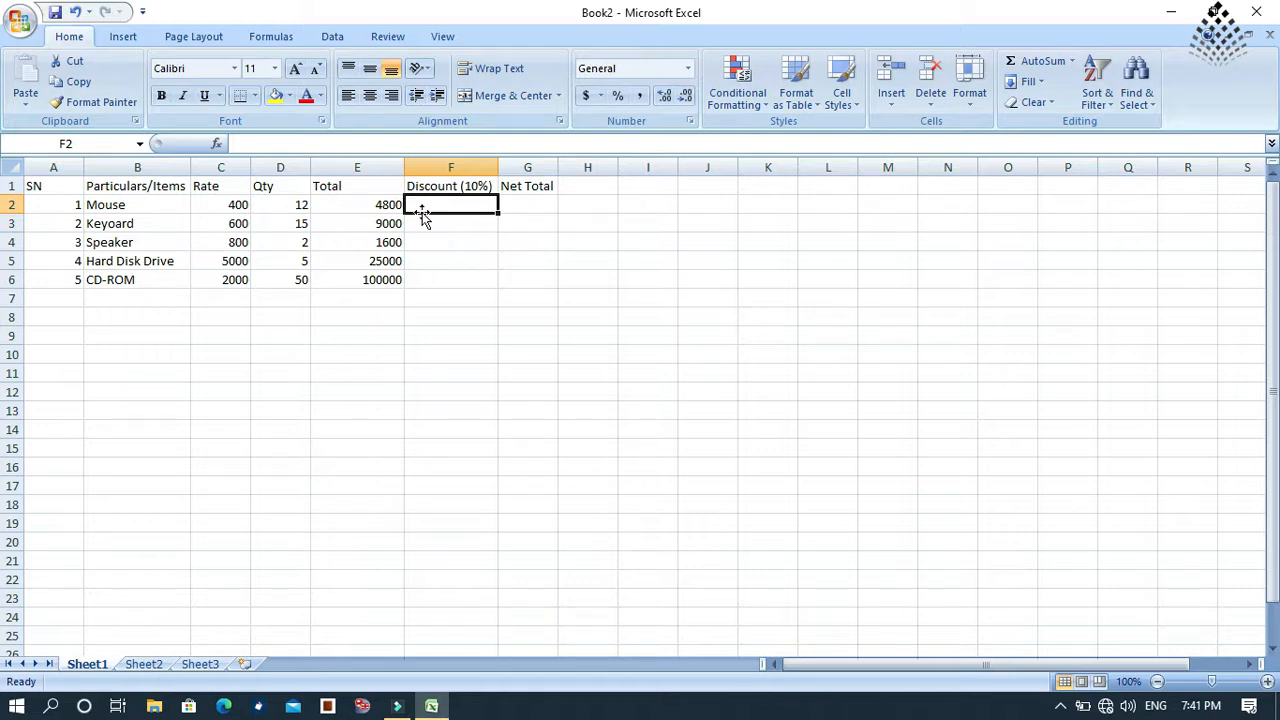
pyautogui.write('=')
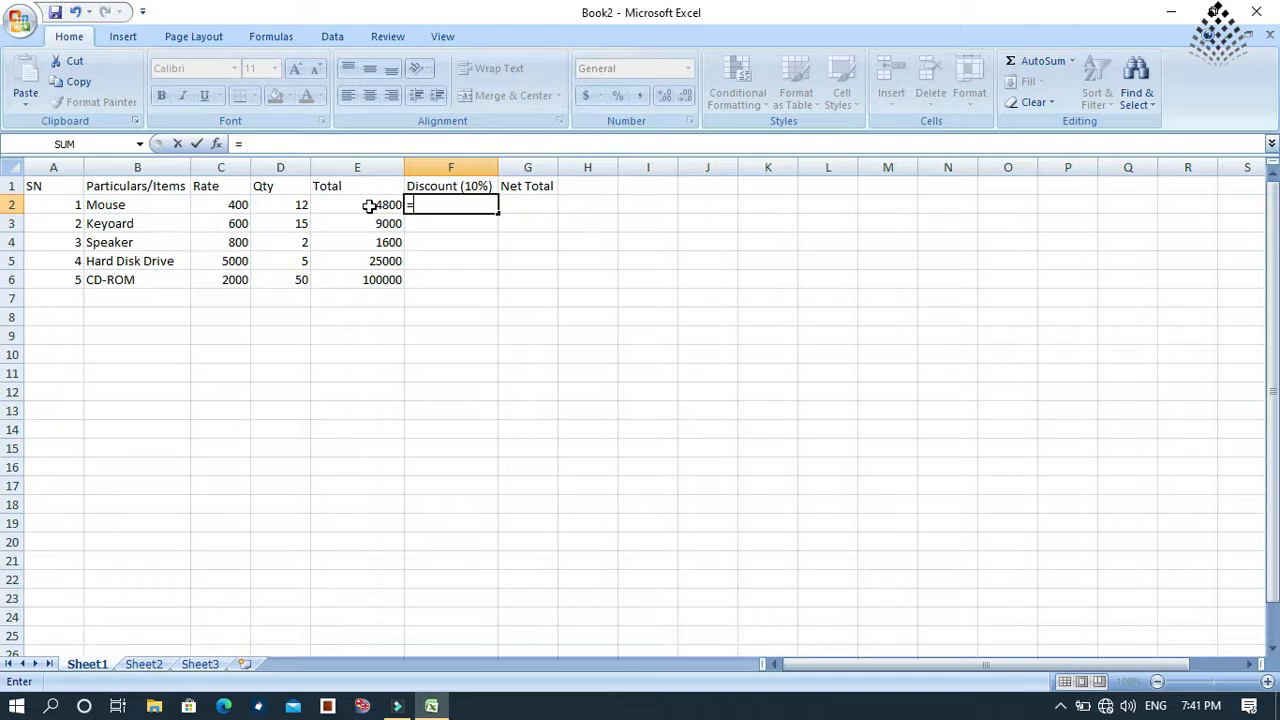
pyautogui.write('e2')
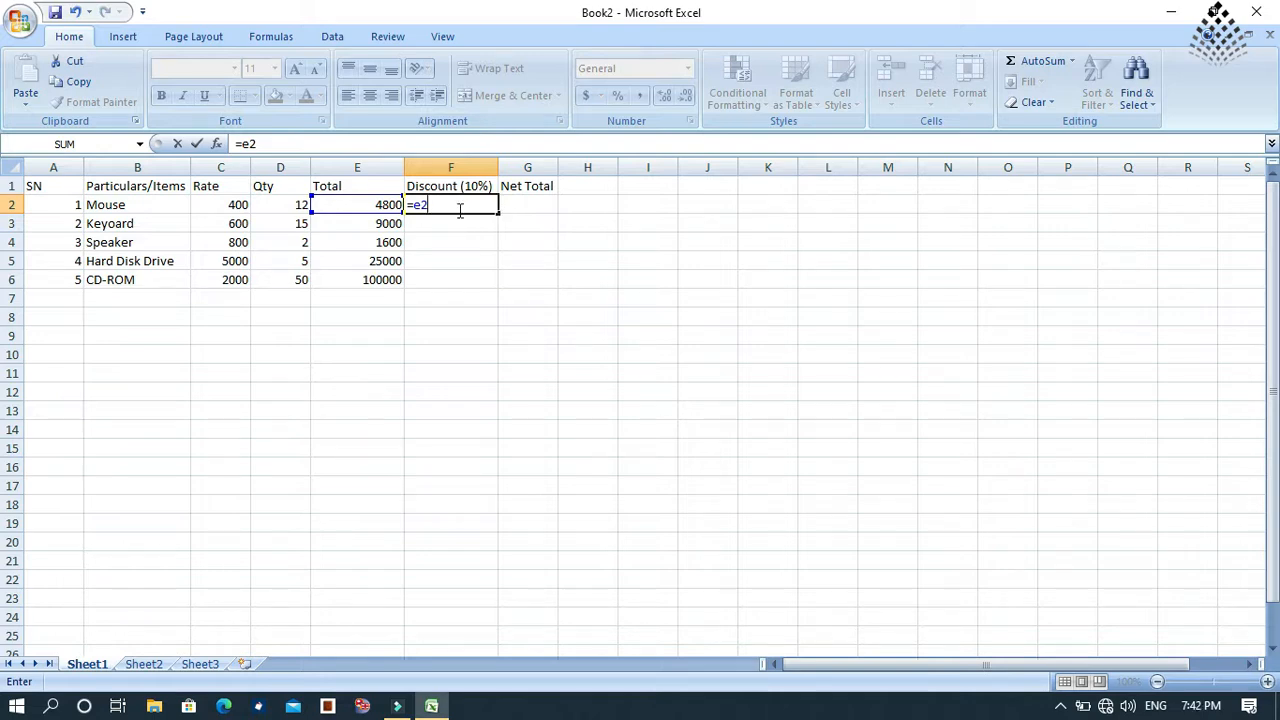
pyautogui.write('10%')
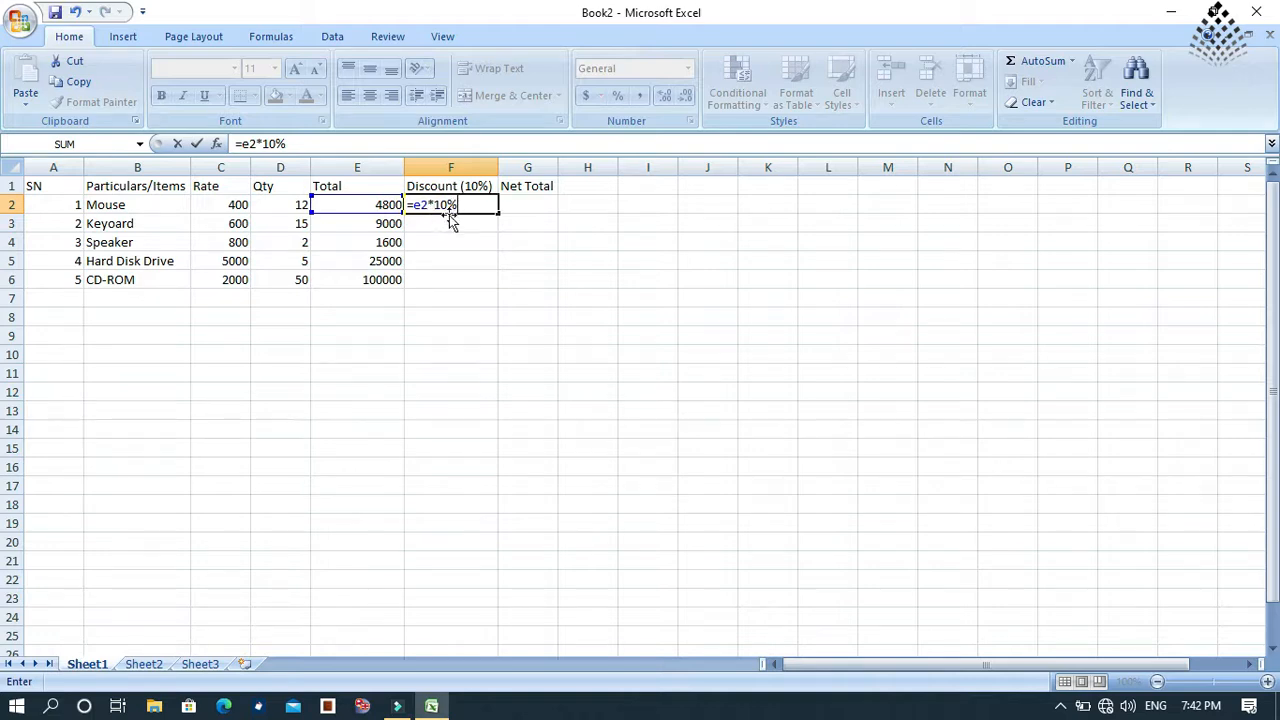
pyautogui.moveTo(463, 205); pyautogui.dragTo(418, 205)
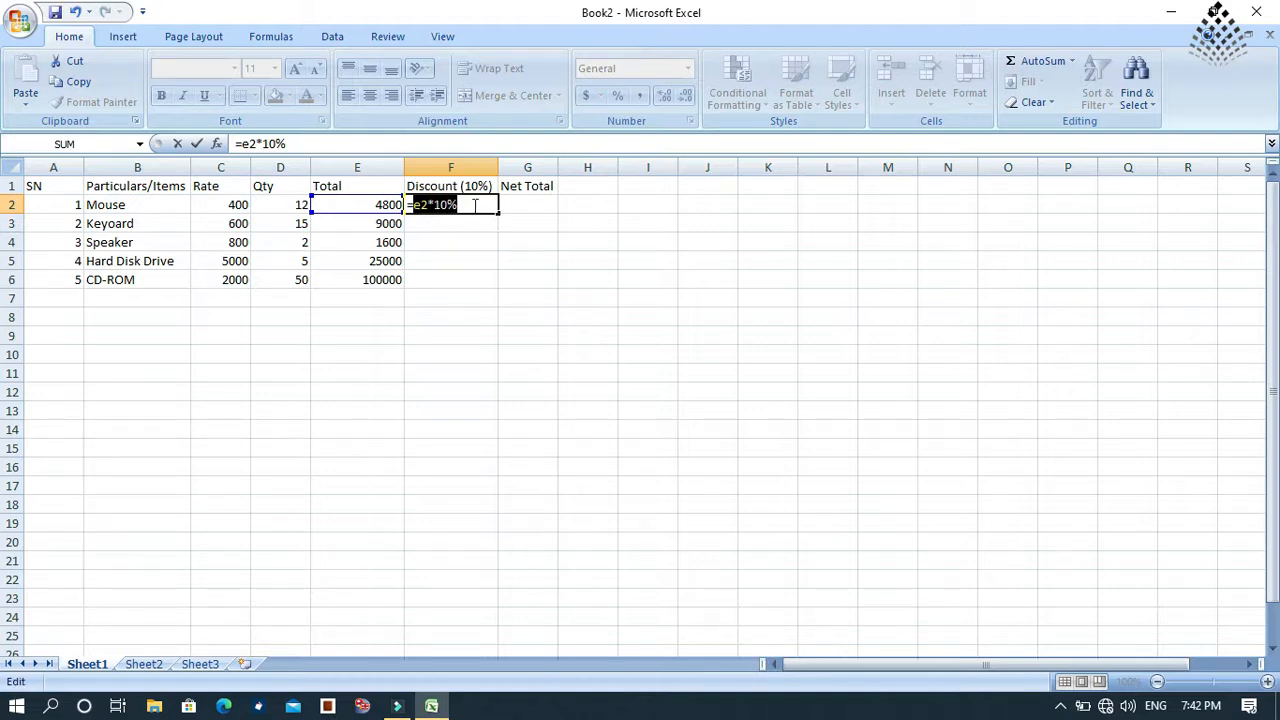
pyautogui.click(455, 207)
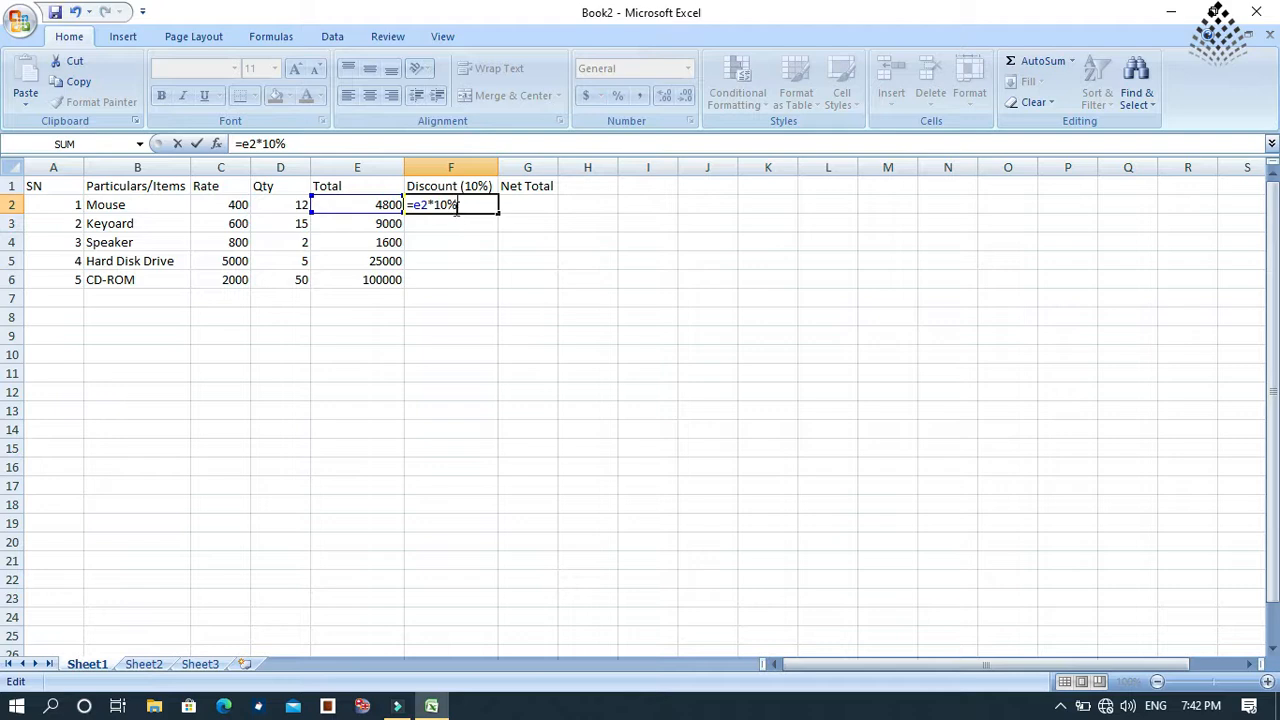
pyautogui.doubleClick(437, 201)
pyautogui.click(494, 202)
pyautogui.click(434, 201)
pyautogui.click(479, 206)
pyautogui.press('Return')
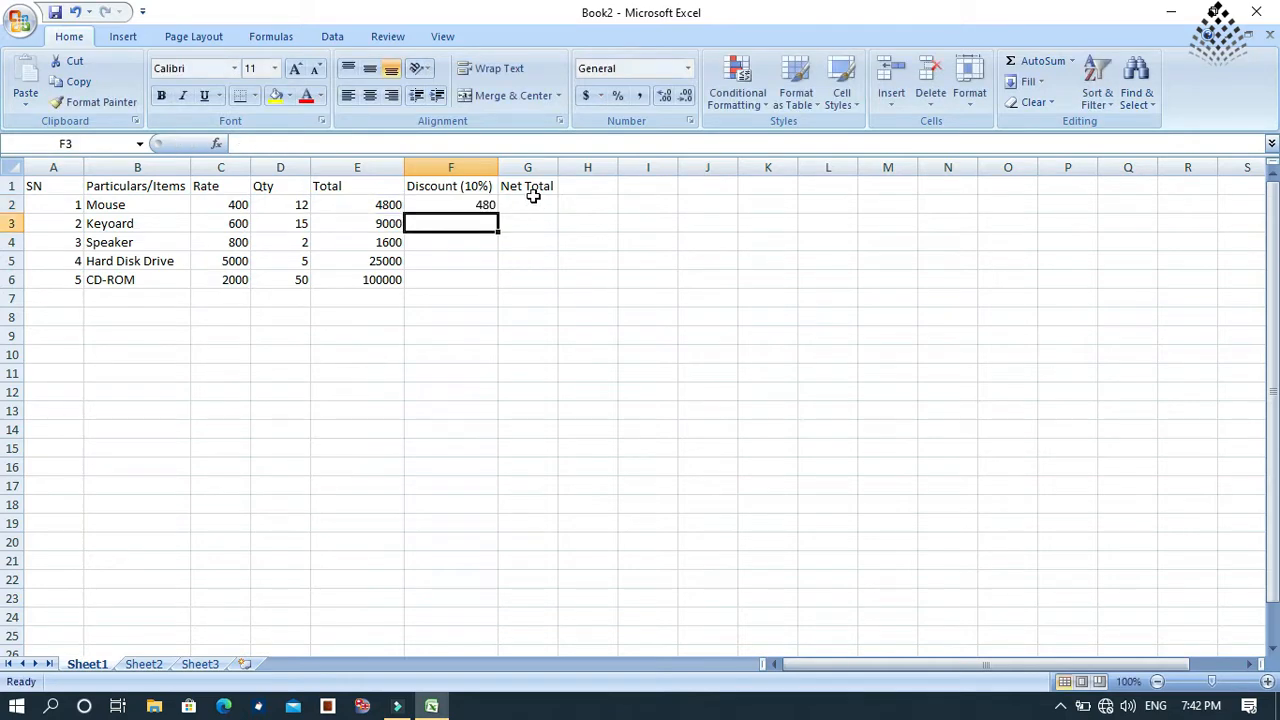
# - Fill the 10% discount formula from F2 down through F6 for all items
pyautogui.click(454, 202)
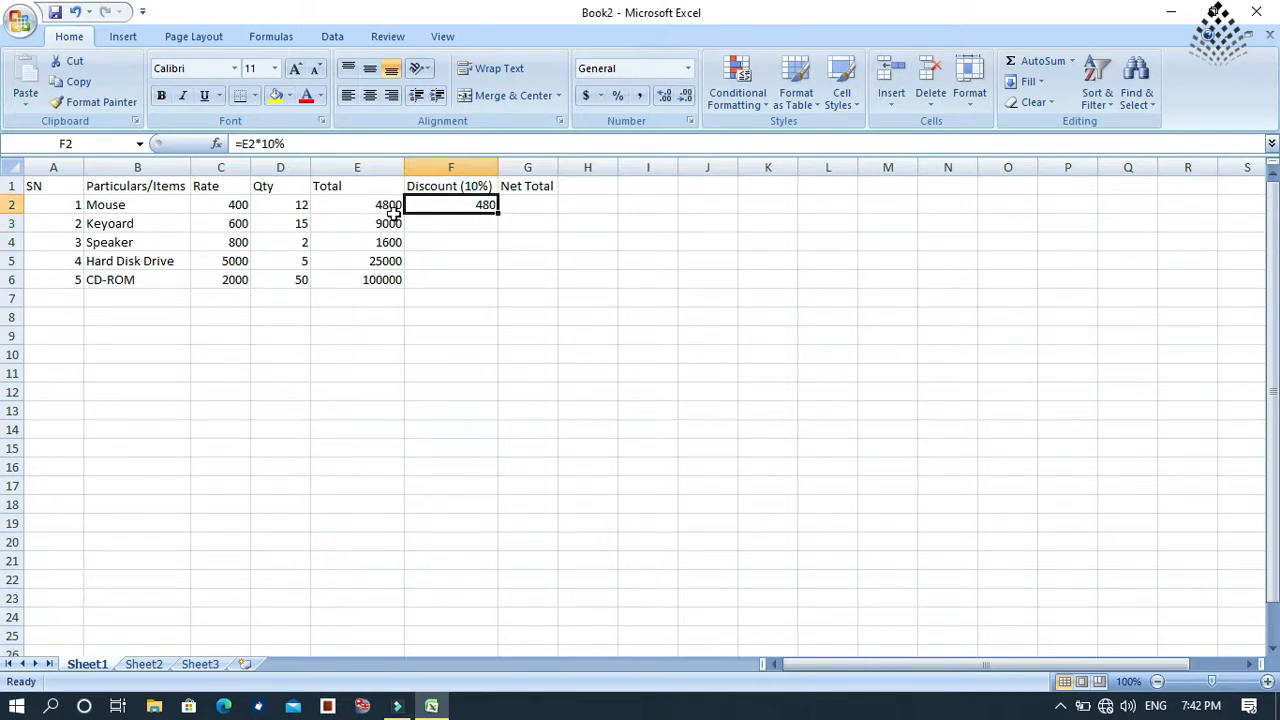
pyautogui.click(486, 240)
pyautogui.click(476, 205)
pyautogui.moveTo(497, 216); pyautogui.dragTo(500, 290)
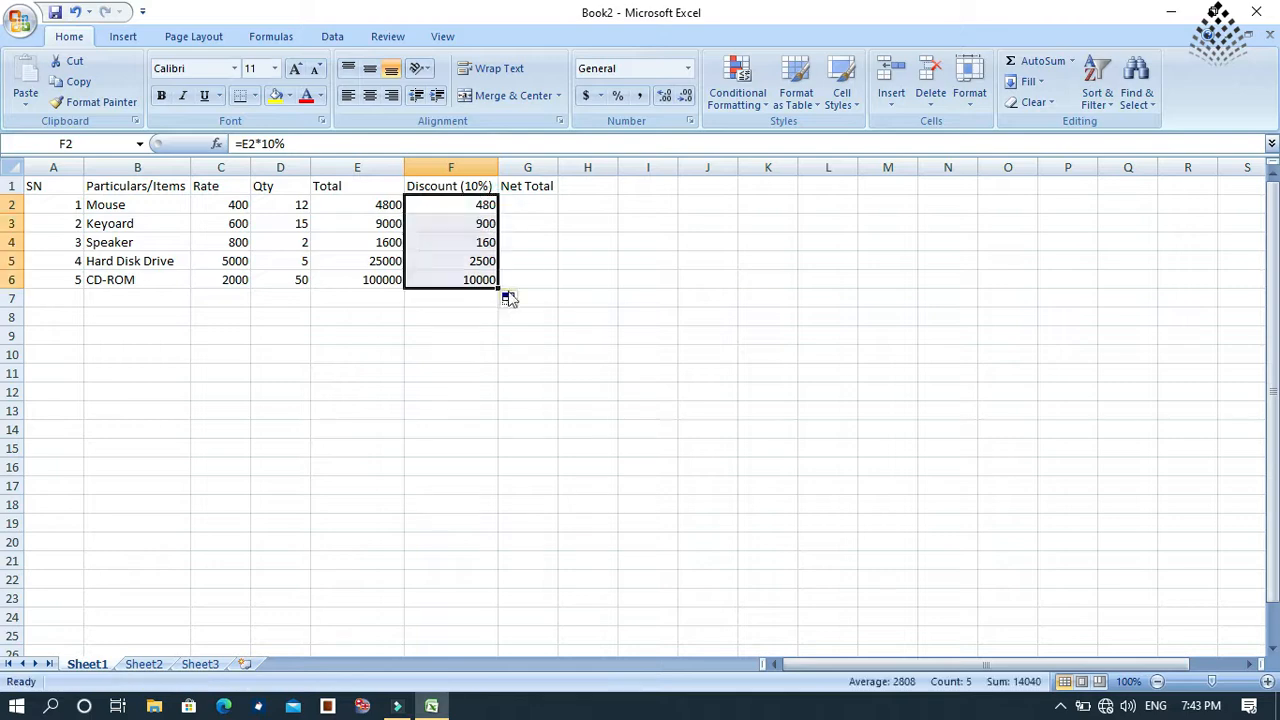
pyautogui.click(600, 284)
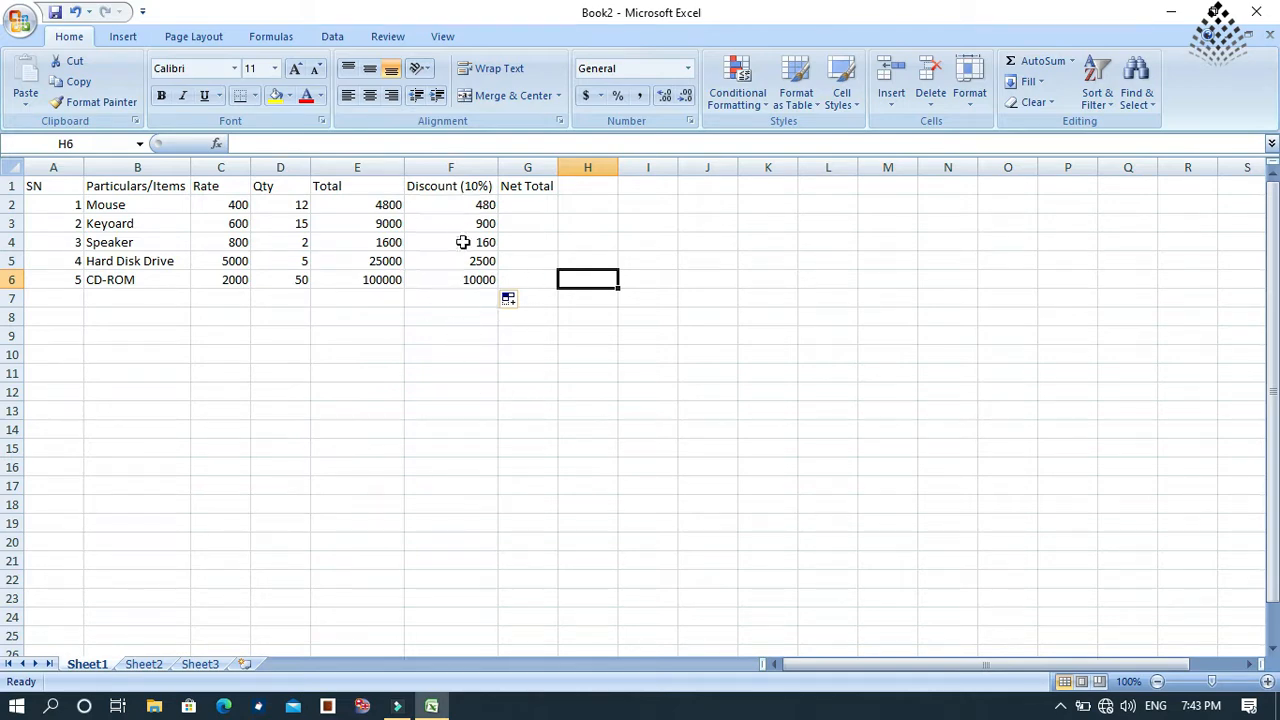
# - Change the percentage in the discount column header so that it reads Discount (8%)
pyautogui.doubleClick(487, 186)
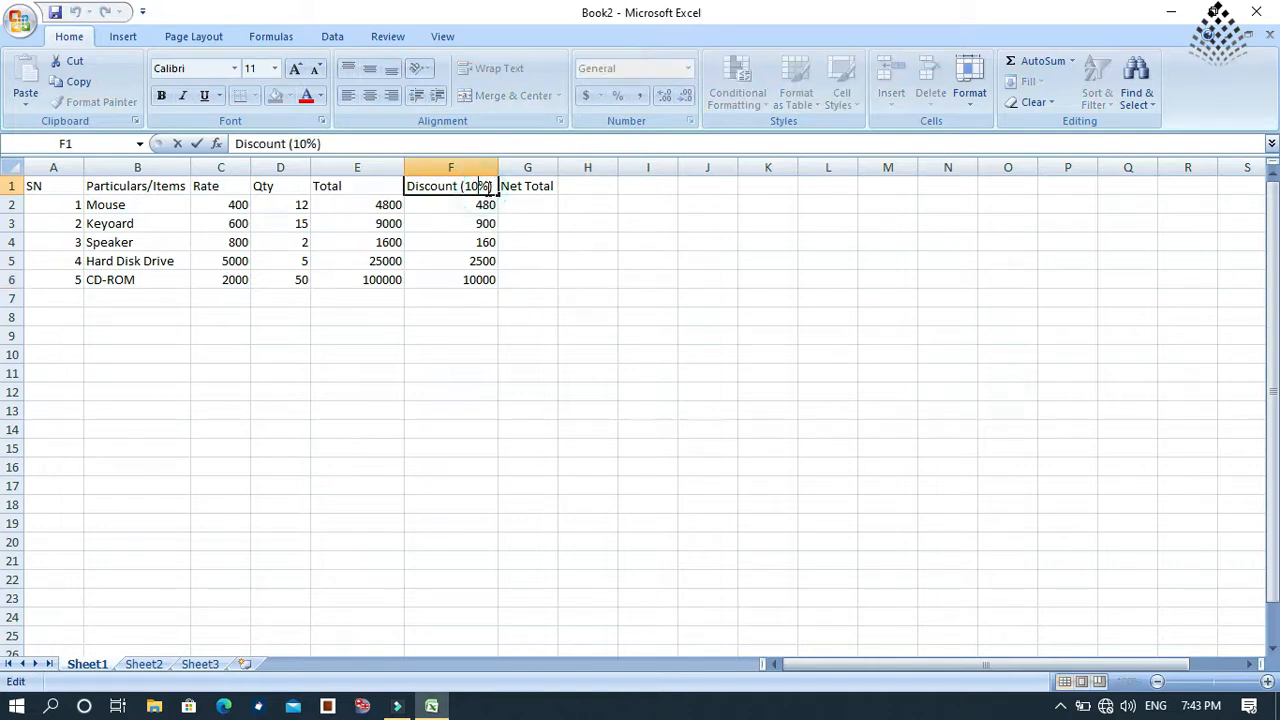
pyautogui.moveTo(480, 186); pyautogui.dragTo(465, 186)
pyautogui.write('8')
pyautogui.click(632, 263)
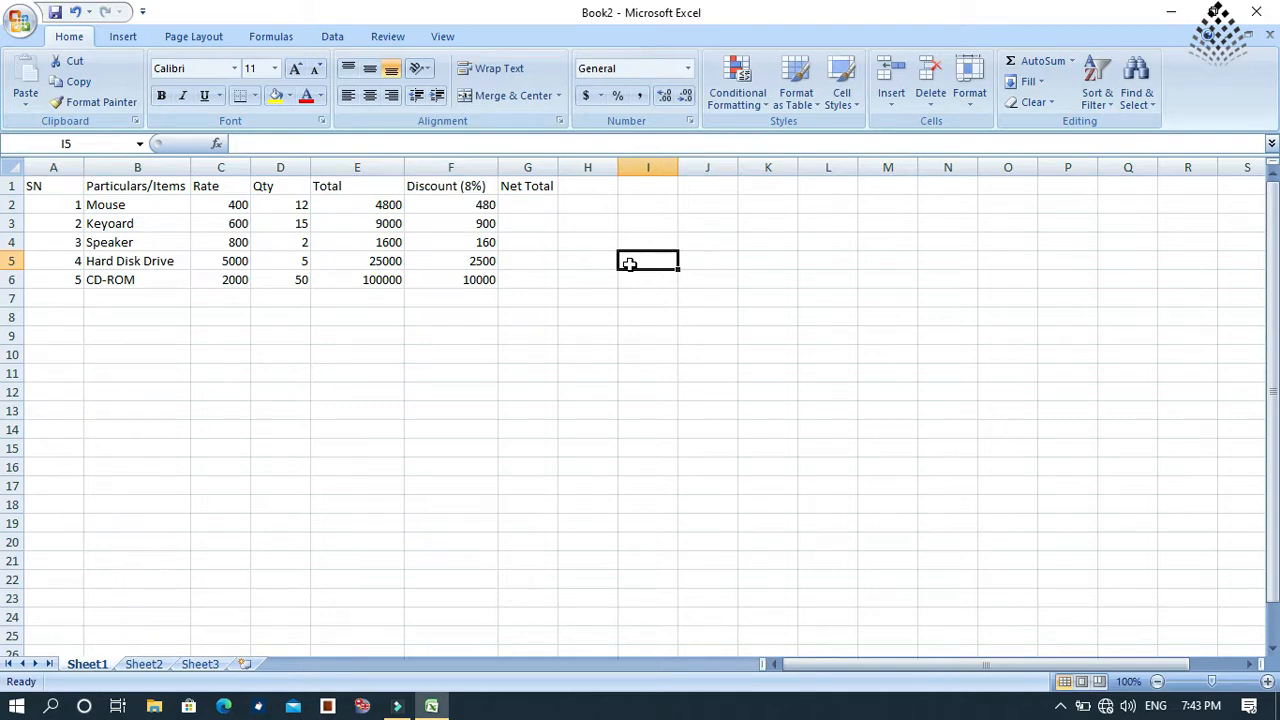
# - Edit the discount formula in cell F2 to multiply the total by 8%
pyautogui.doubleClick(460, 205)
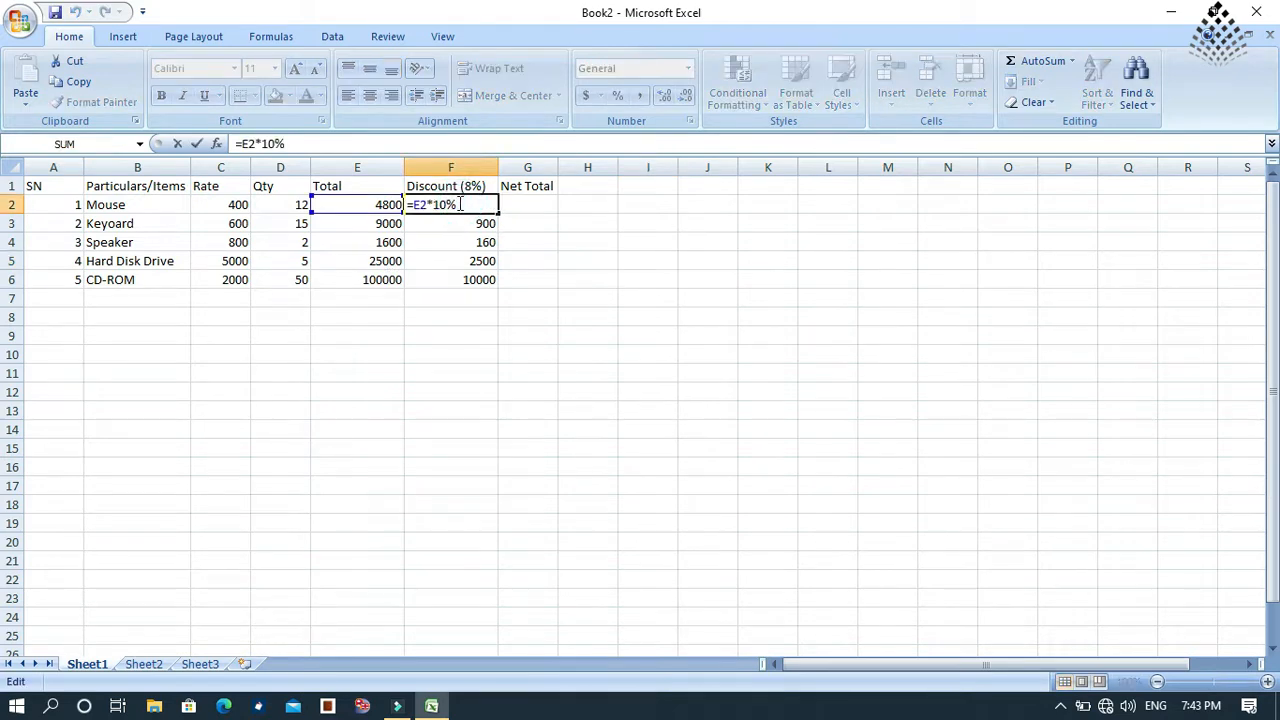
pyautogui.moveTo(448, 205); pyautogui.dragTo(441, 204)
pyautogui.write('8')
pyautogui.click(603, 266)
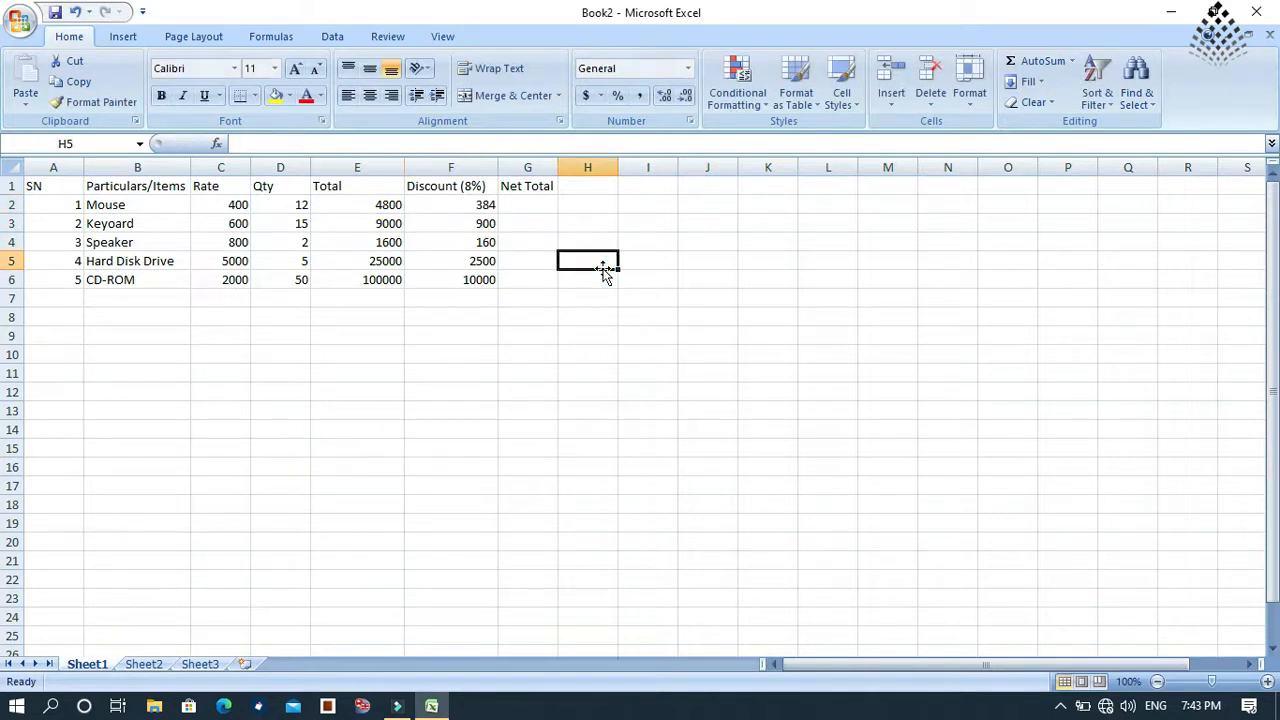
# - Fill the 8% discount formula from F2 down through F6, replacing the existing discounts
pyautogui.click(485, 204)
pyautogui.moveTo(496, 214); pyautogui.dragTo(497, 289)
pyautogui.click(628, 249)
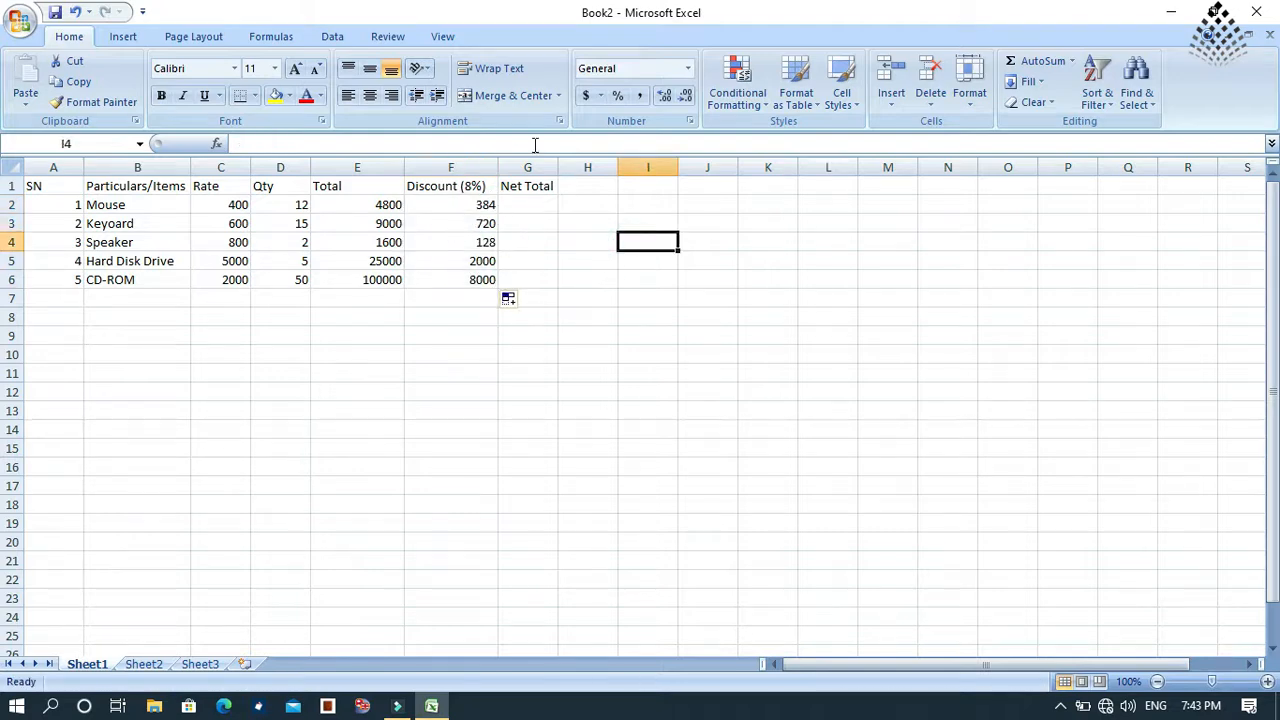
pyautogui.click(494, 396)
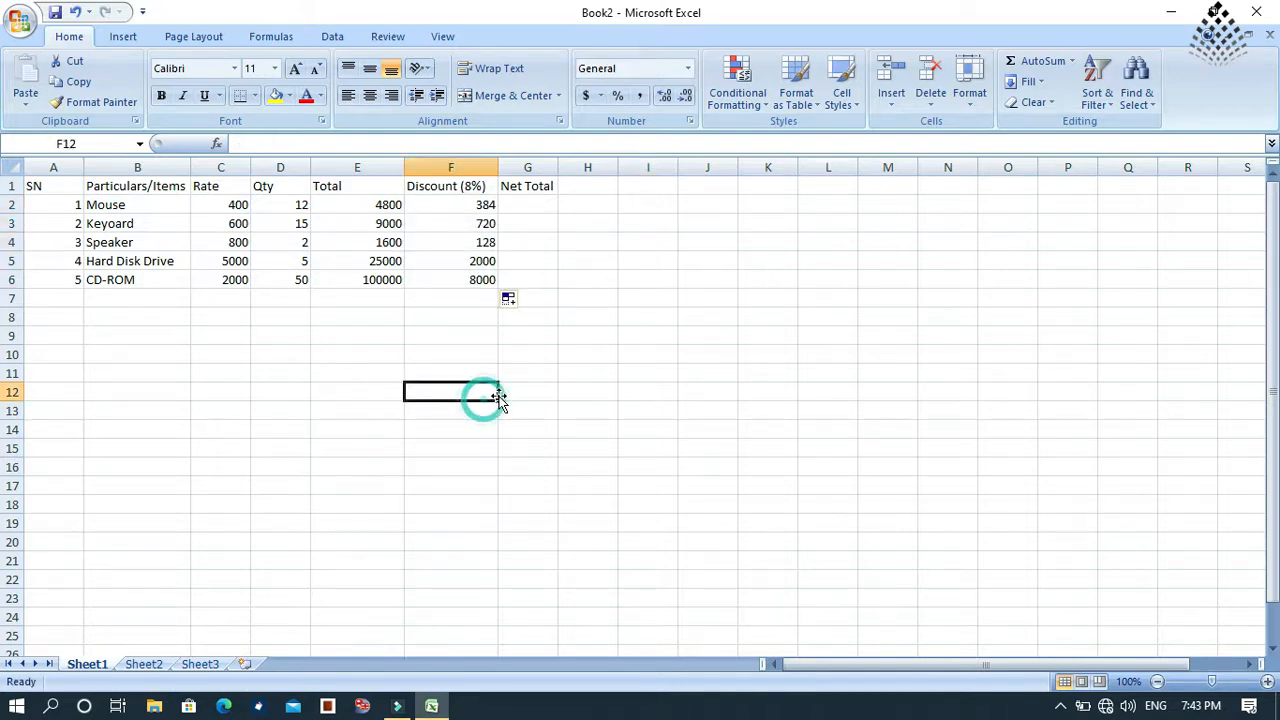
pyautogui.doubleClick(587, 336)
pyautogui.click(693, 268)
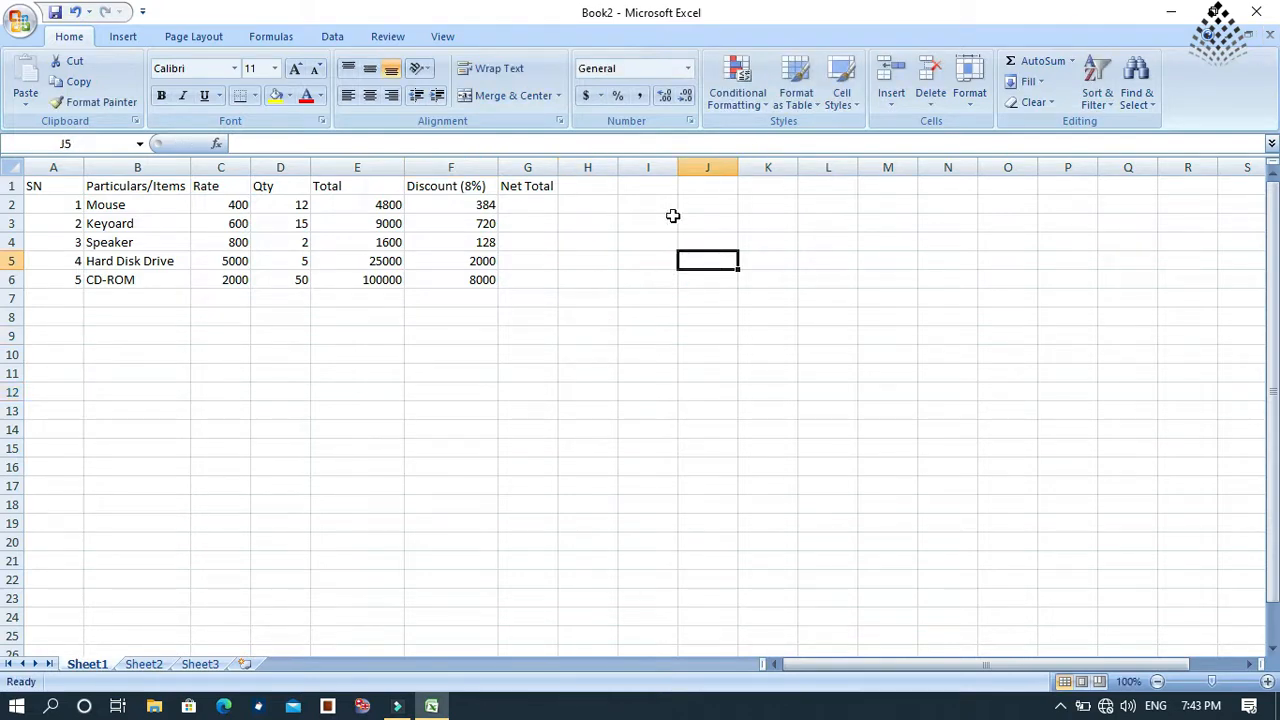
# - Calculate the Mouse row's net total in cell G2 by subtracting the discount from the total with =e2-F2
pyautogui.click(526, 205)
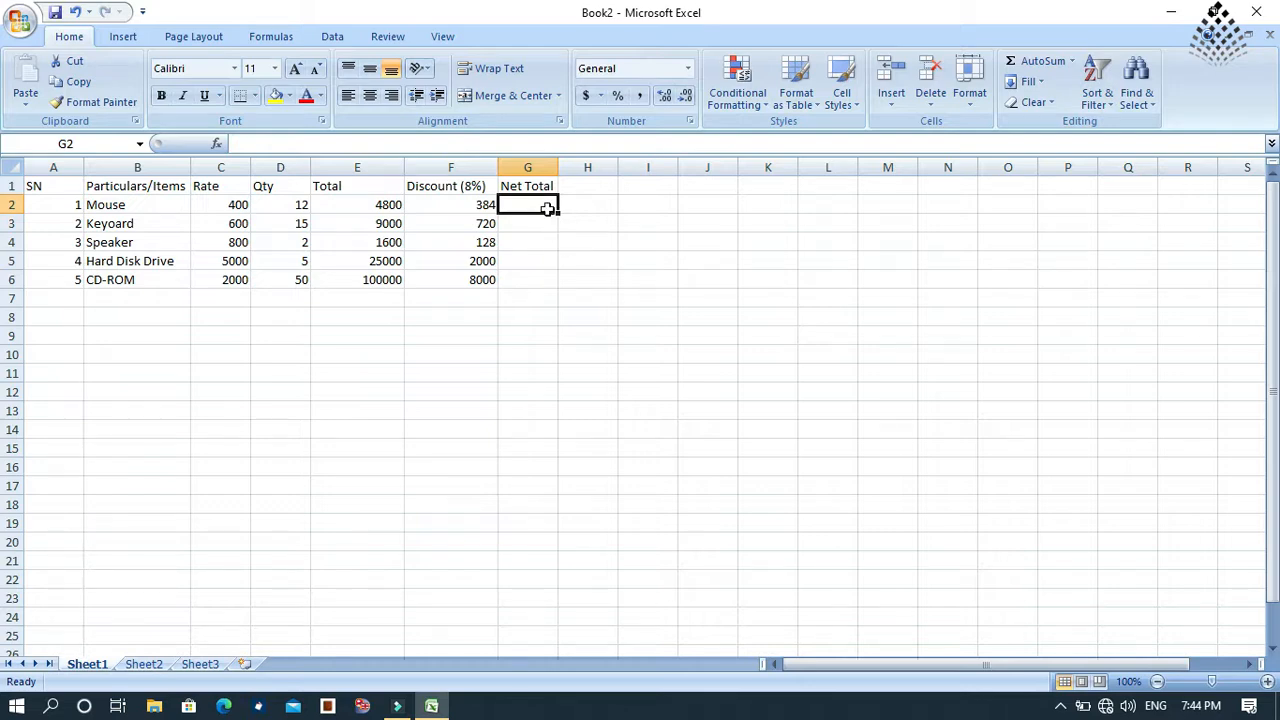
pyautogui.click(575, 261)
pyautogui.click(542, 203)
pyautogui.write('=')
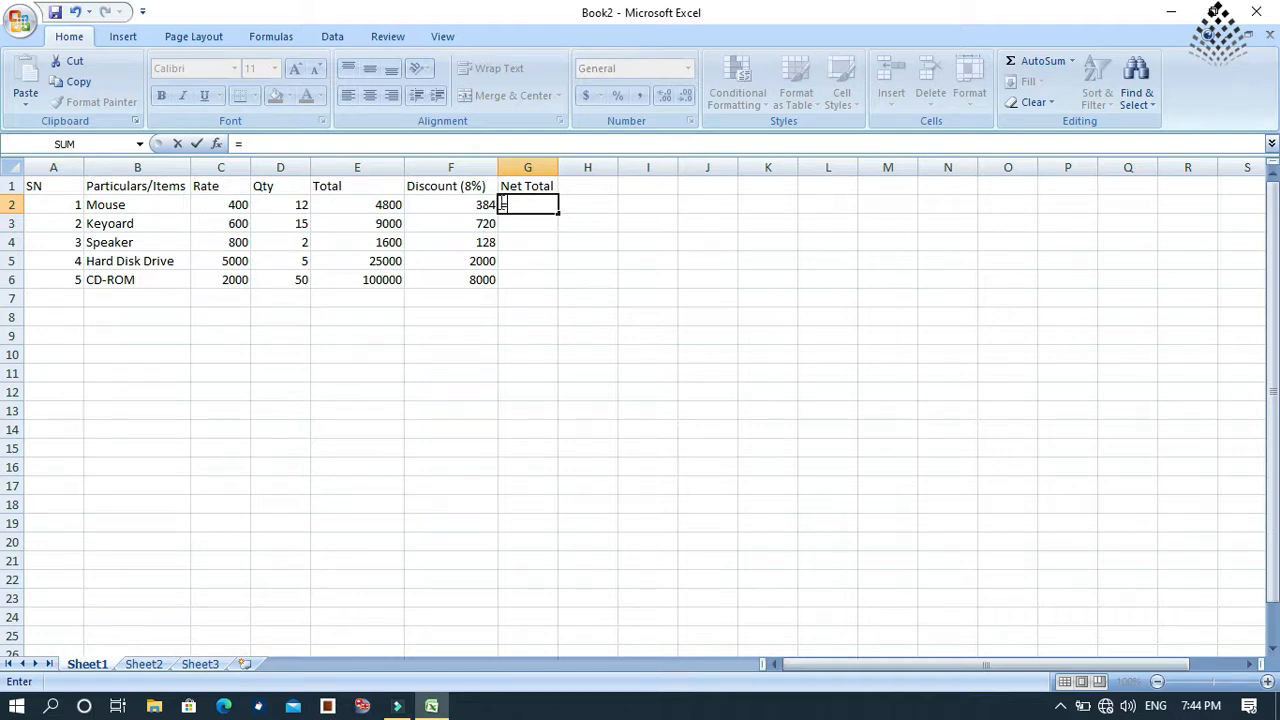
pyautogui.write('e2-')
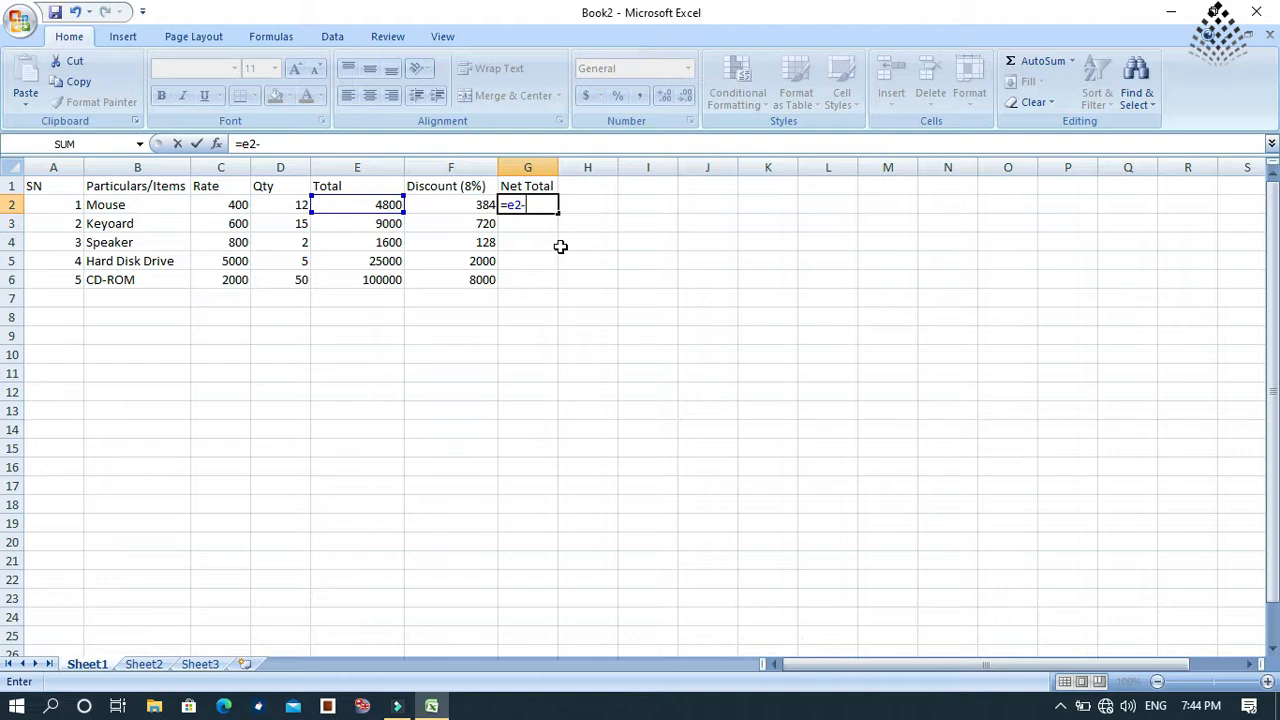
pyautogui.click(478, 205)
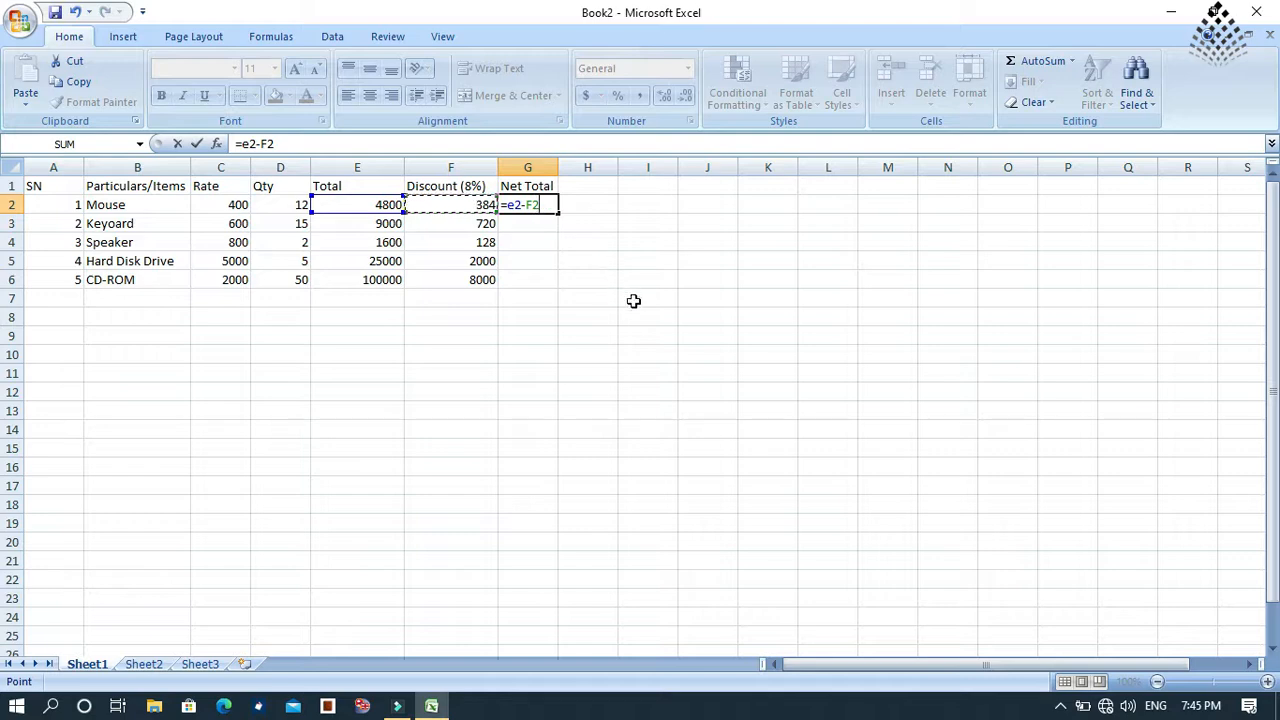
pyautogui.press('Return')
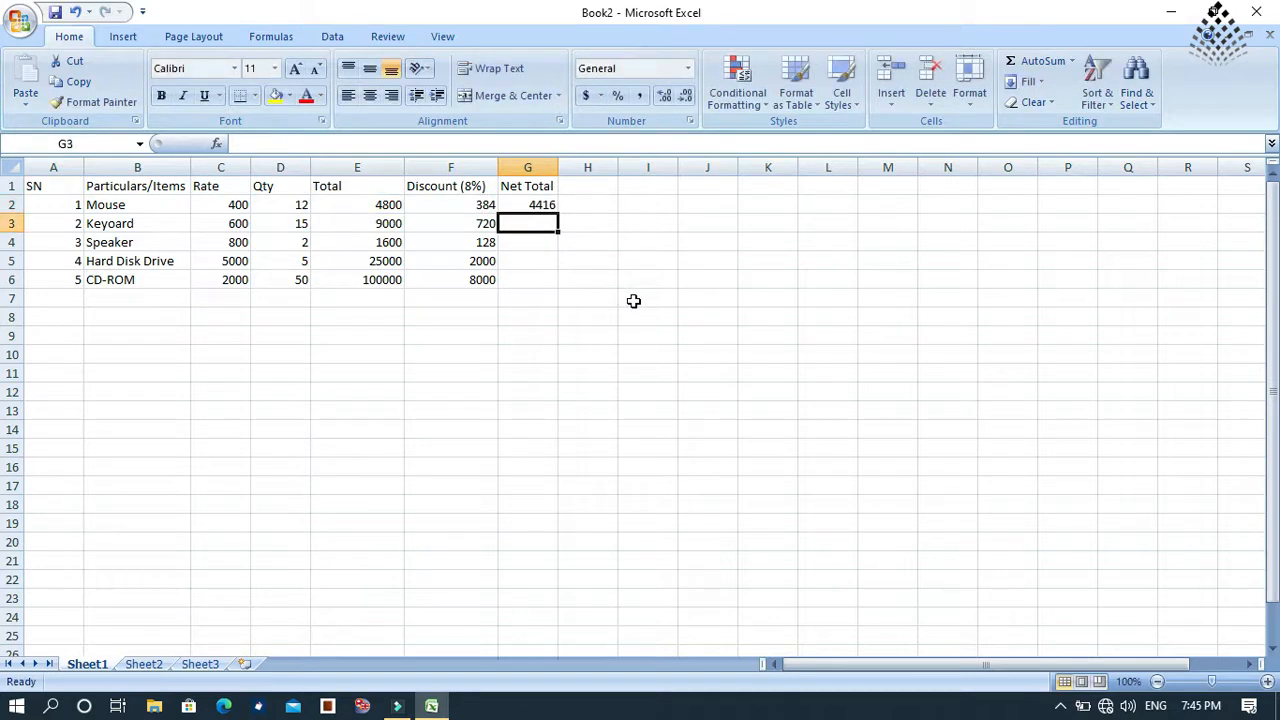
# - Fill the net total formula from G2 down through G6 for all items
pyautogui.click(541, 205)
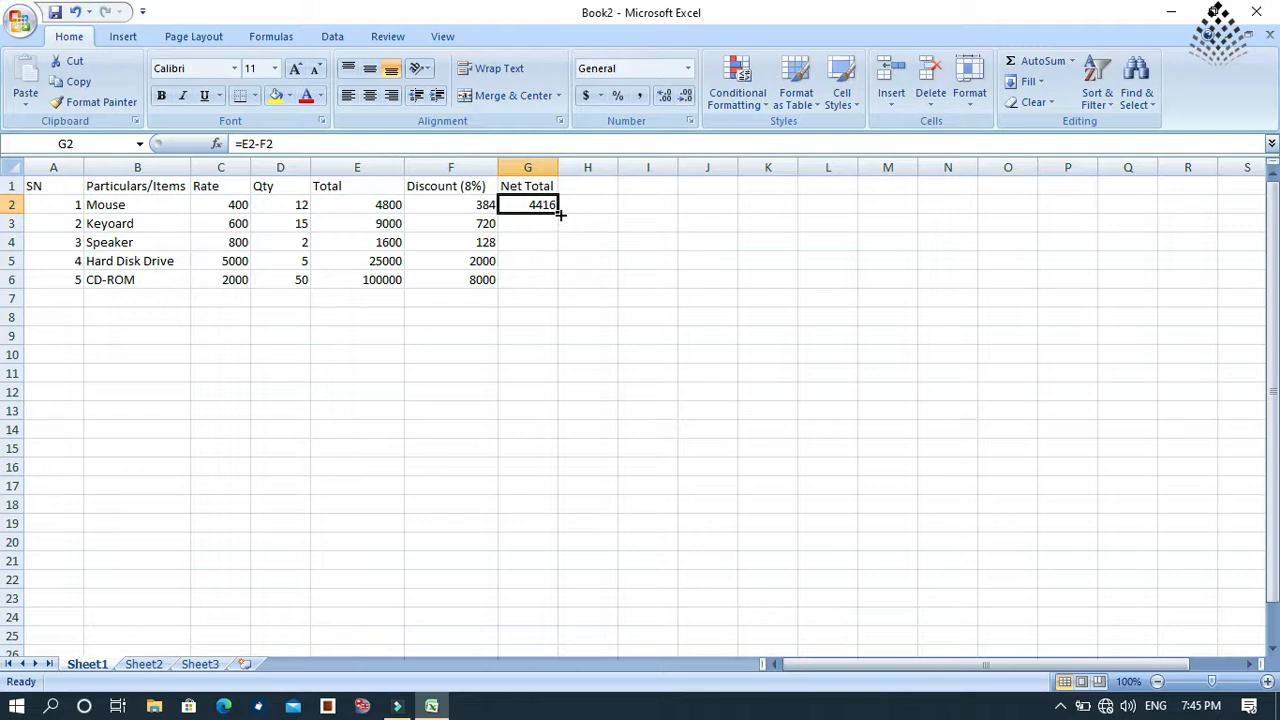
pyautogui.moveTo(558, 212); pyautogui.dragTo(563, 285)
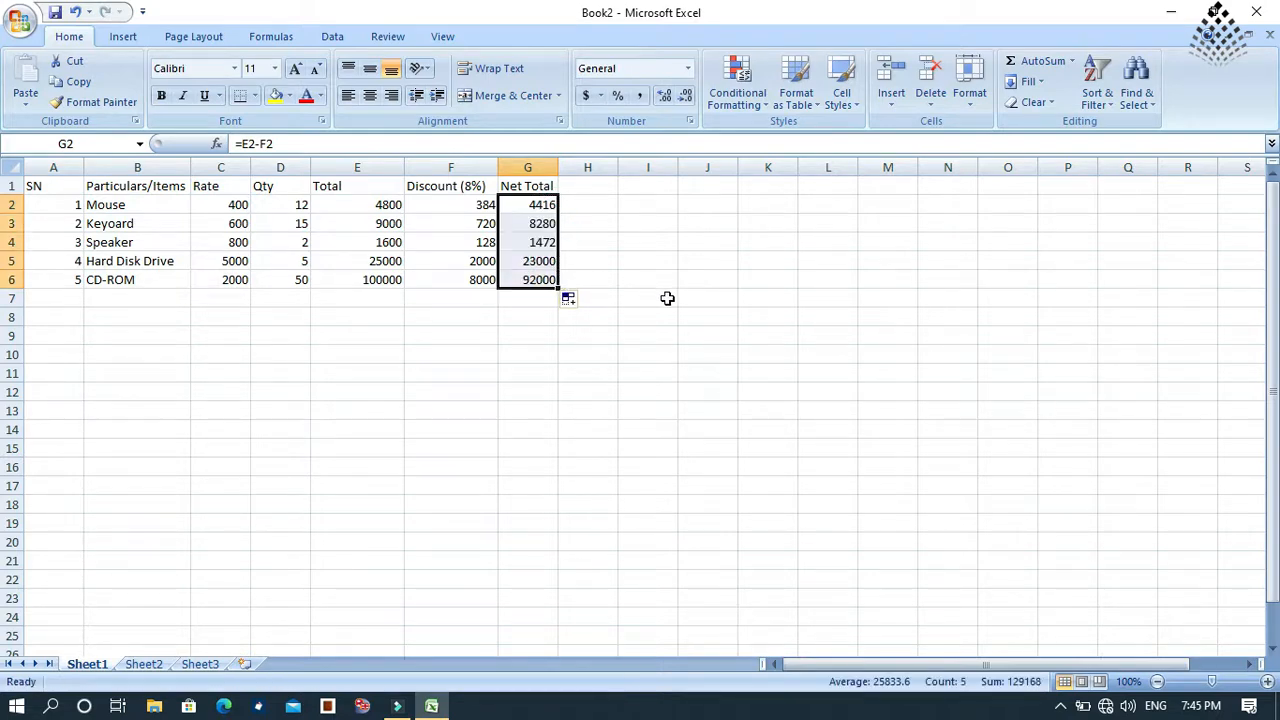
pyautogui.click(660, 298)
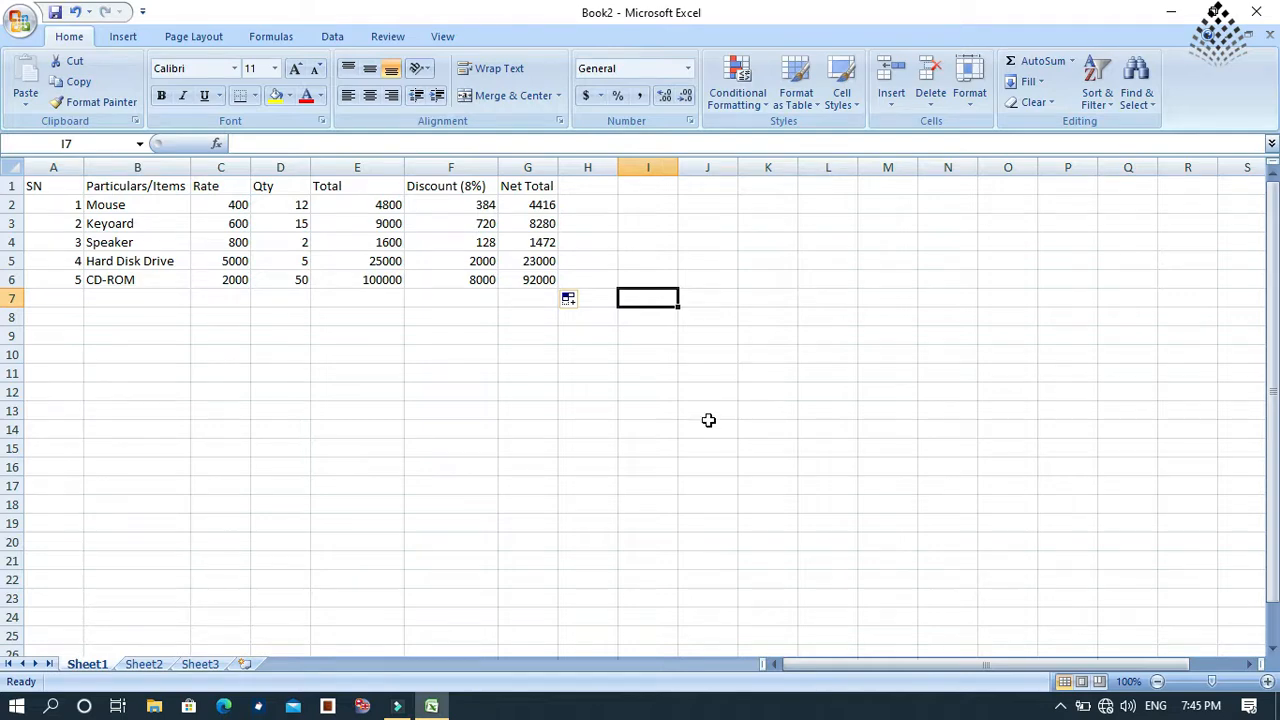
pyautogui.click(597, 392)
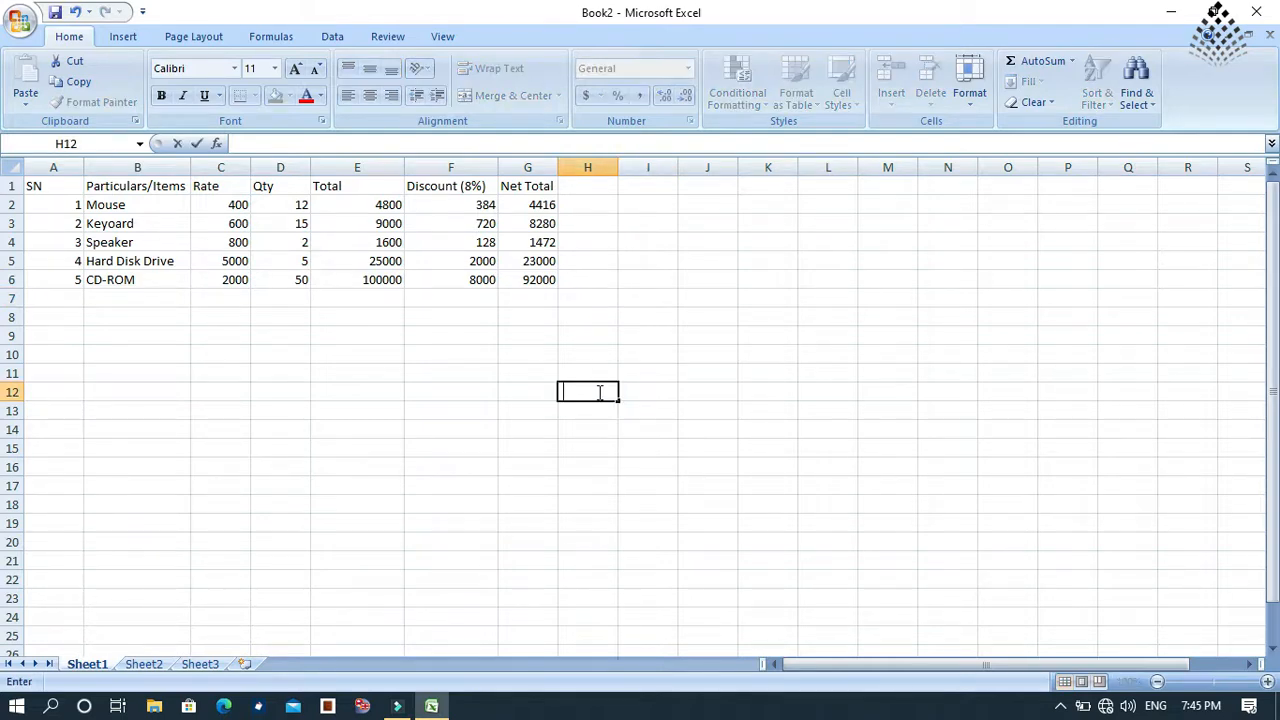
pyautogui.click(532, 356)
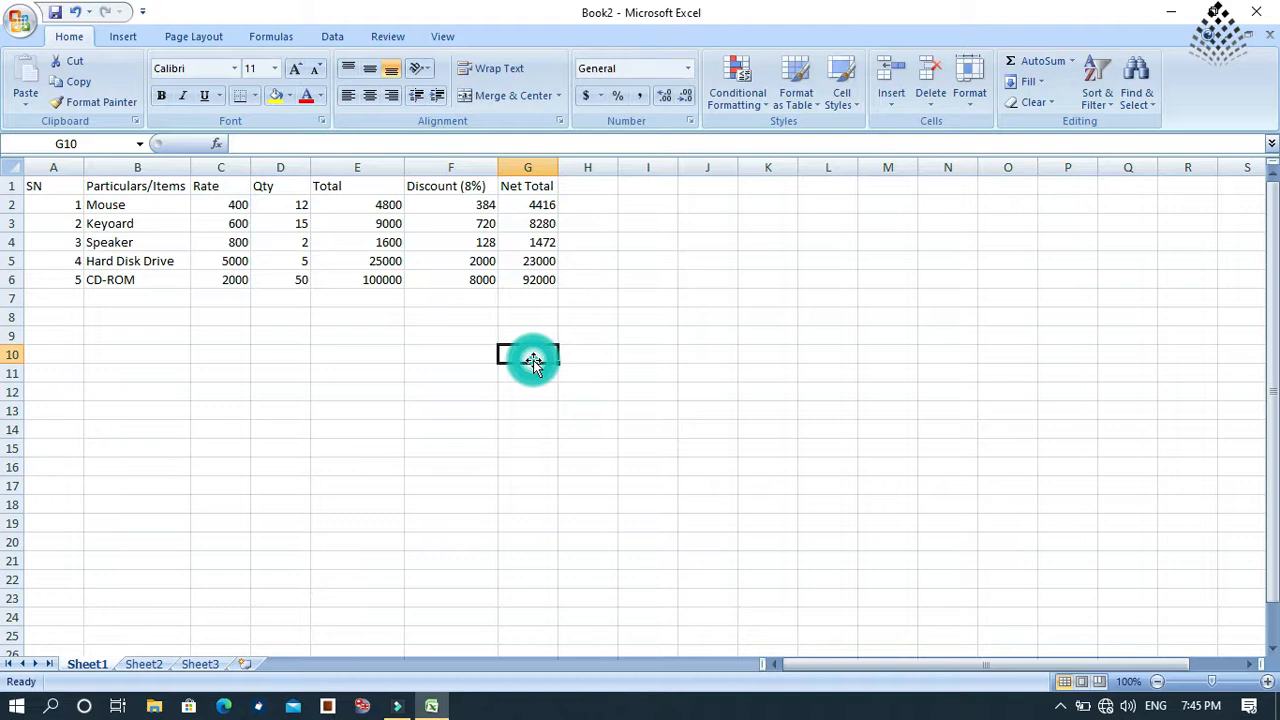
pyautogui.click(590, 334)
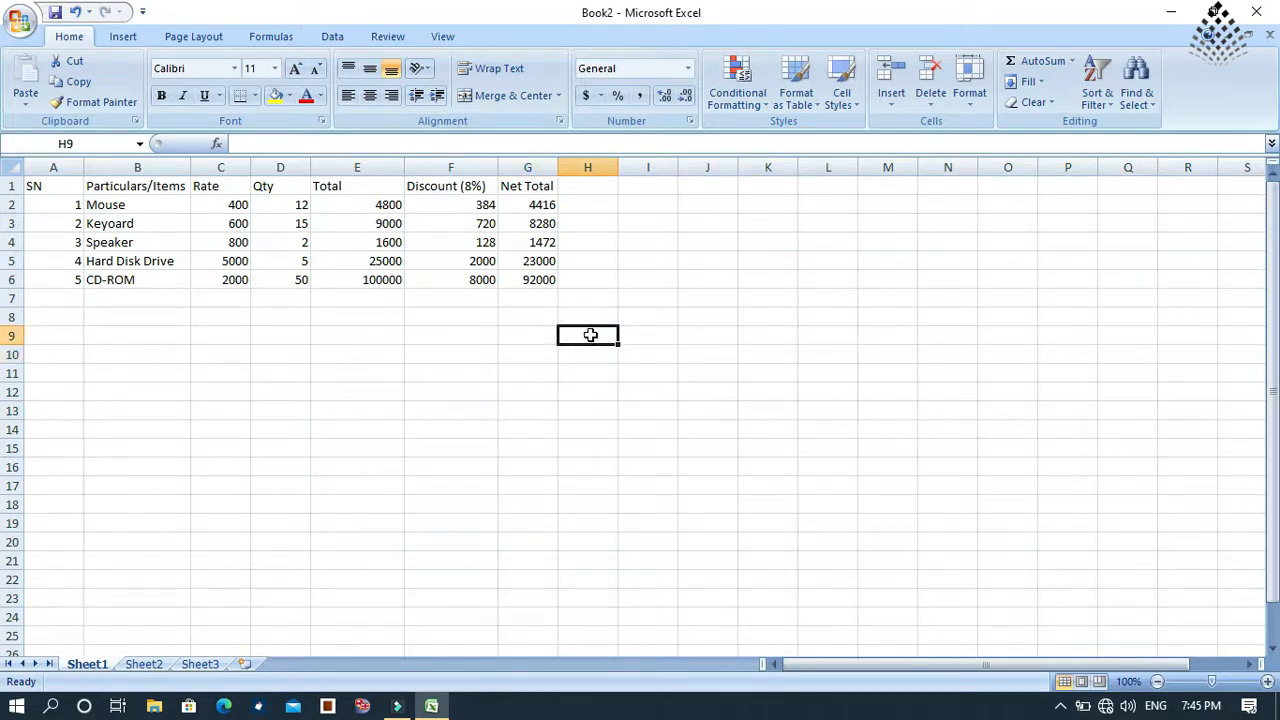